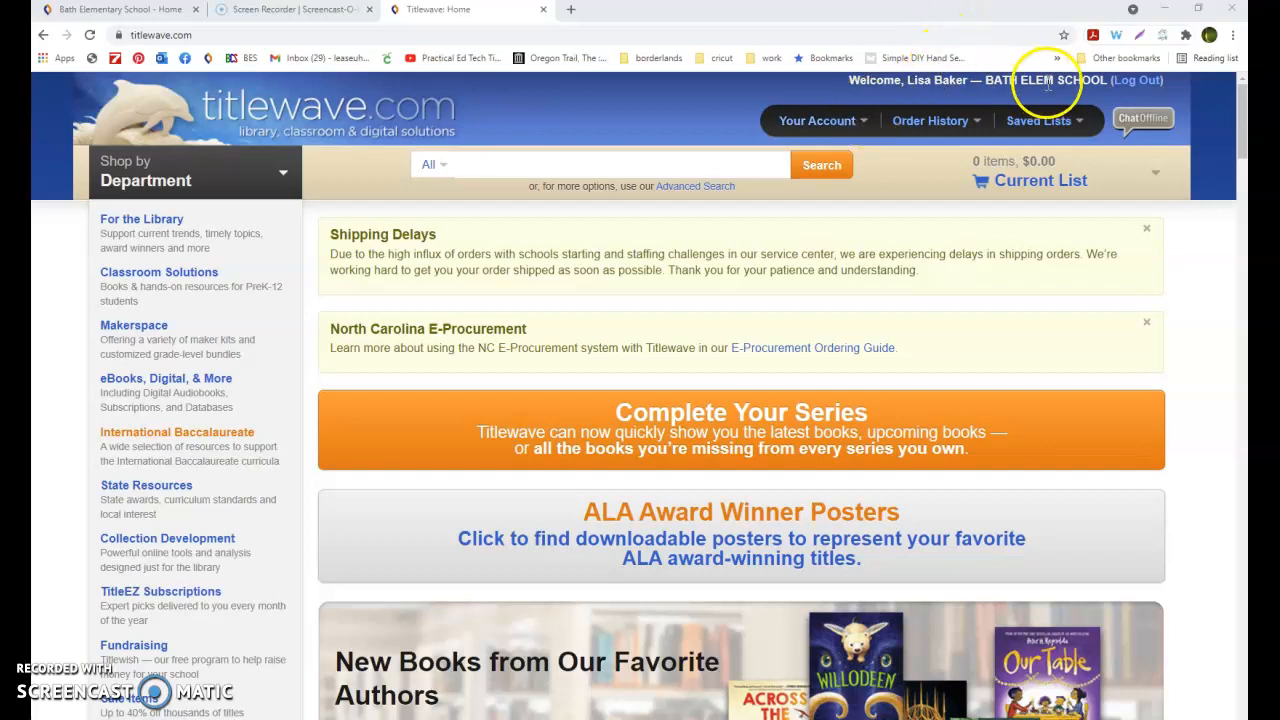
Open the account profile and view the summary of the book cataloging and processing specifications
{"action": "left_click", "coordinate": [858, 124]}
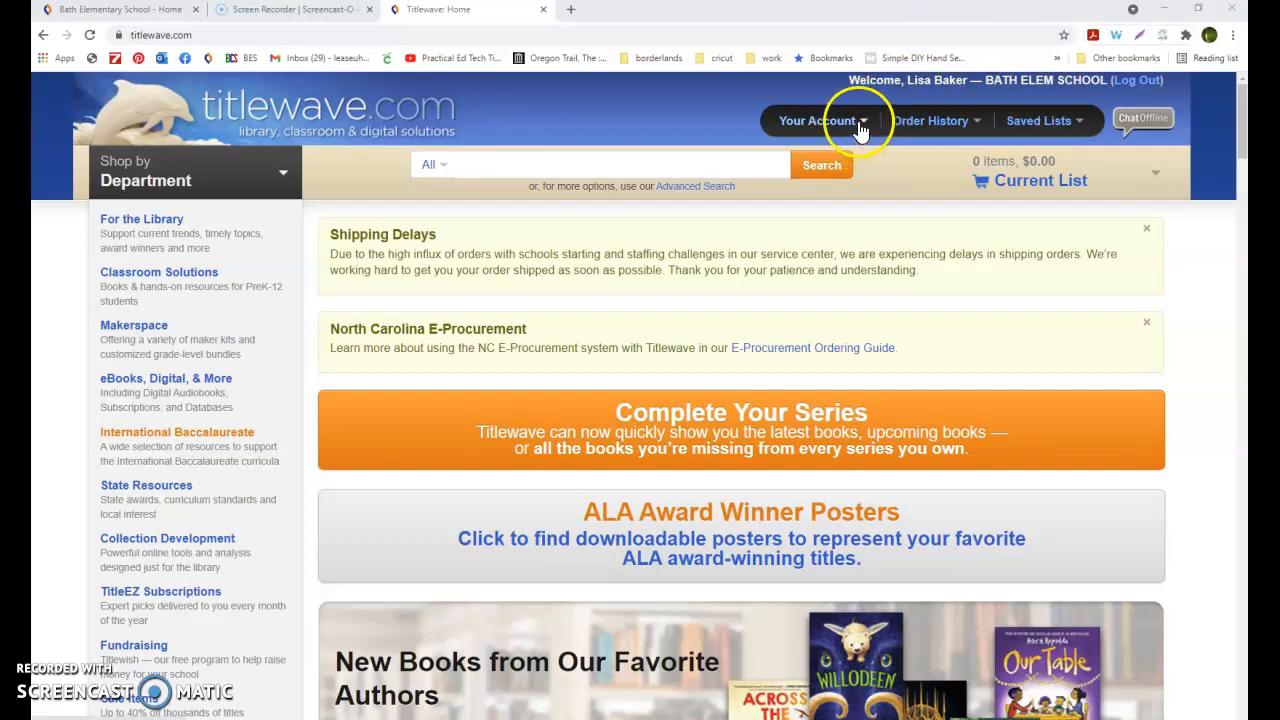
{"action": "left_click", "coordinate": [862, 207]}
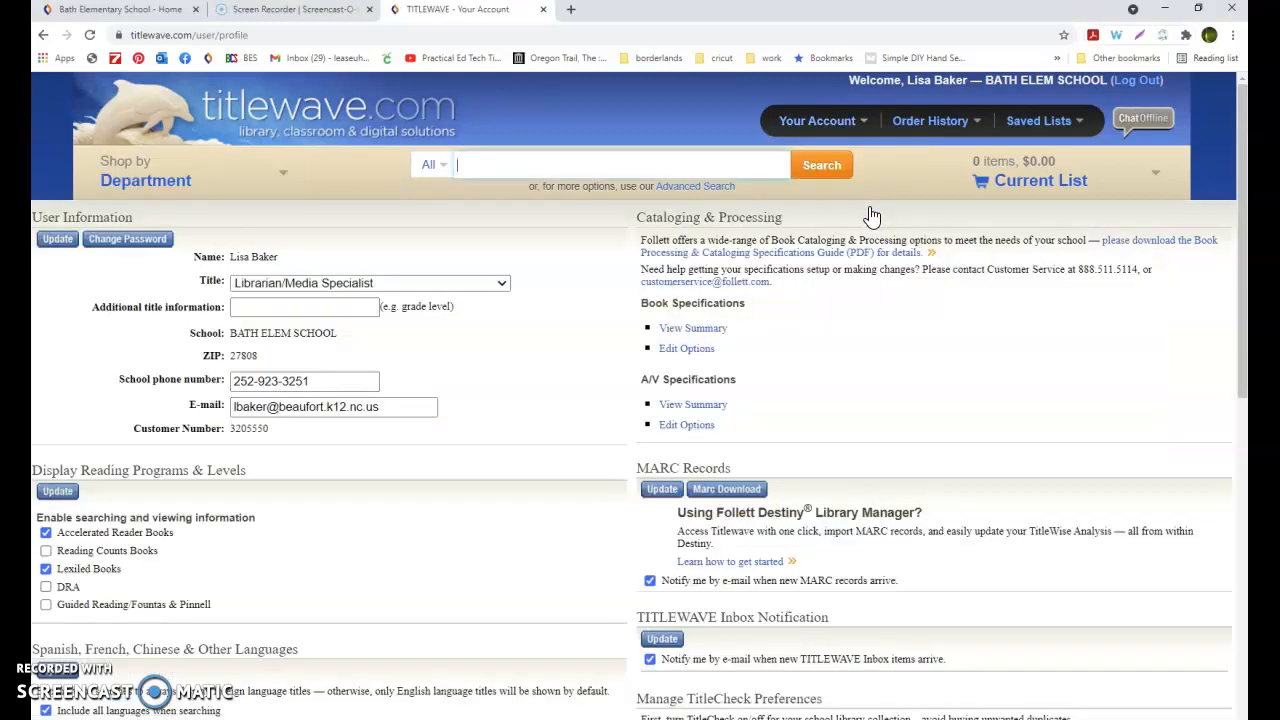
{"action": "left_click", "coordinate": [714, 331]}
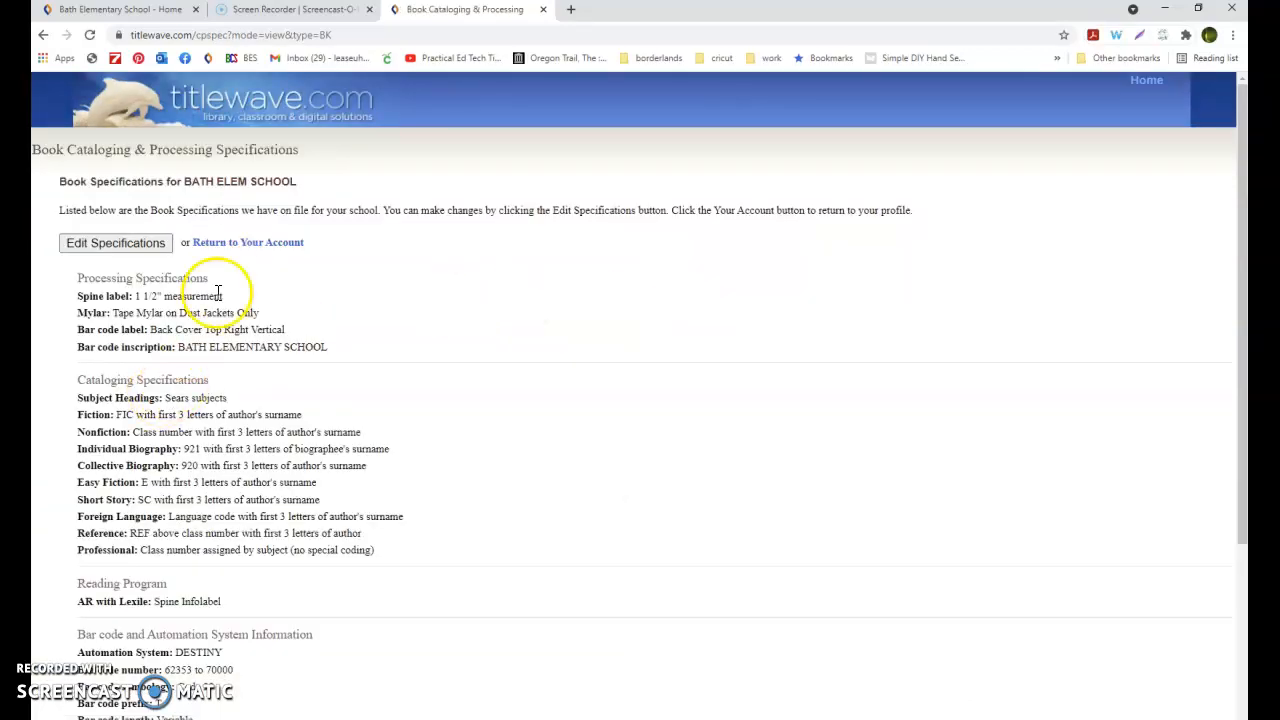
Examine the barcode number range listed under the bar code and automation system information
{"action": "scroll", "coordinate": [283, 401], "scroll_direction": "down", "scroll_amount": 3}
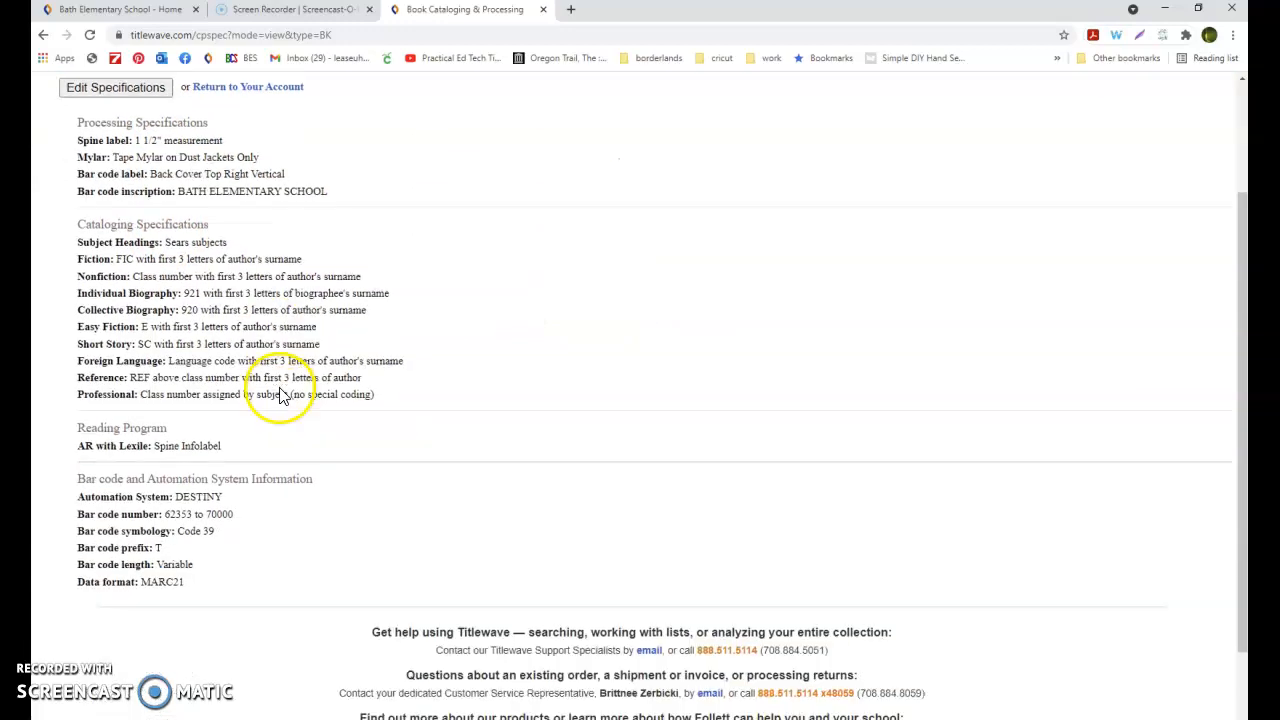
{"action": "left_click_drag", "start_coordinate": [243, 421], "coordinate": [80, 425]}
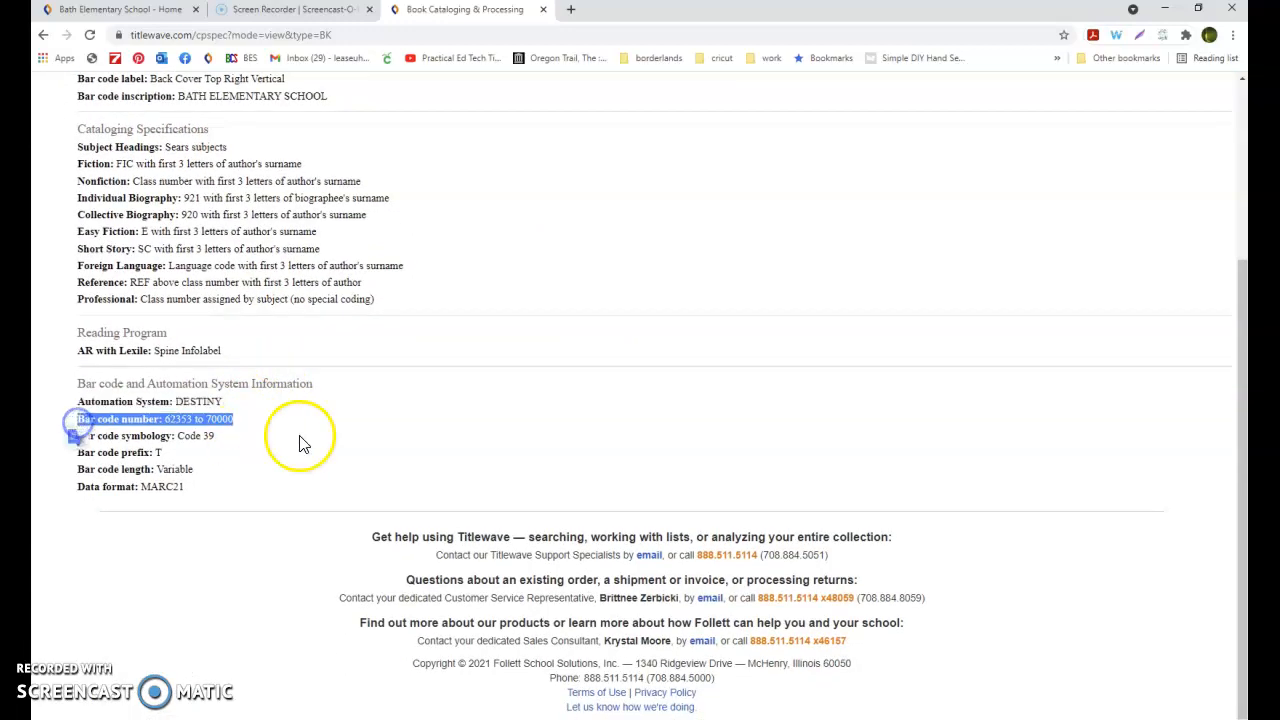
{"action": "left_click", "coordinate": [362, 442]}
{"action": "left_click", "coordinate": [244, 433]}
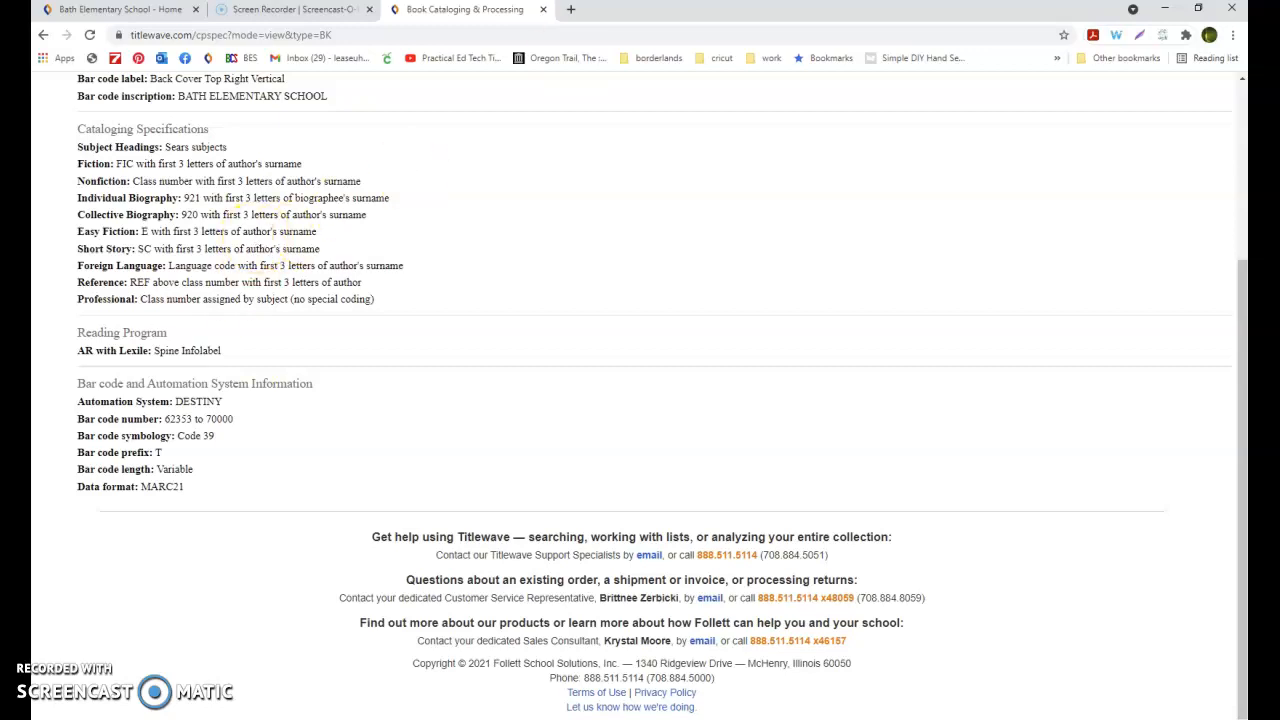
Open Library Vendors in the site administration settings and enter Follett 2 as a new vendor name
{"action": "left_click", "coordinate": [125, 12]}
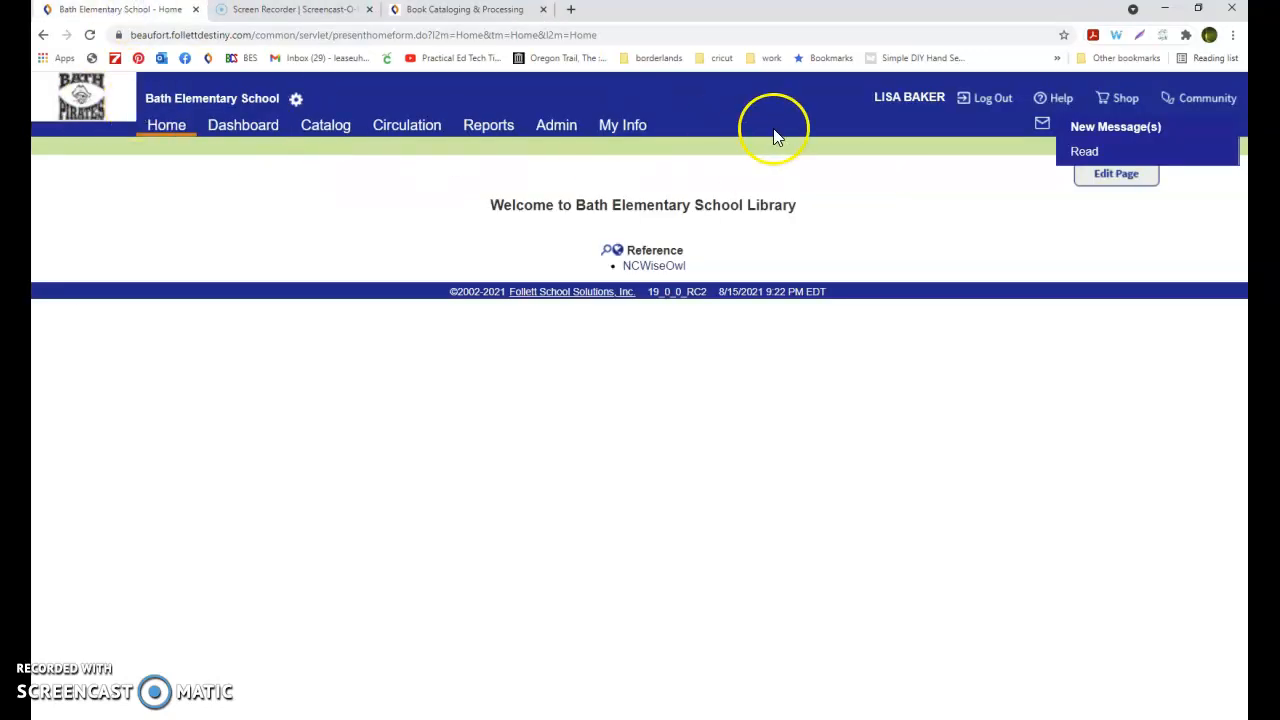
{"action": "left_click", "coordinate": [550, 132]}
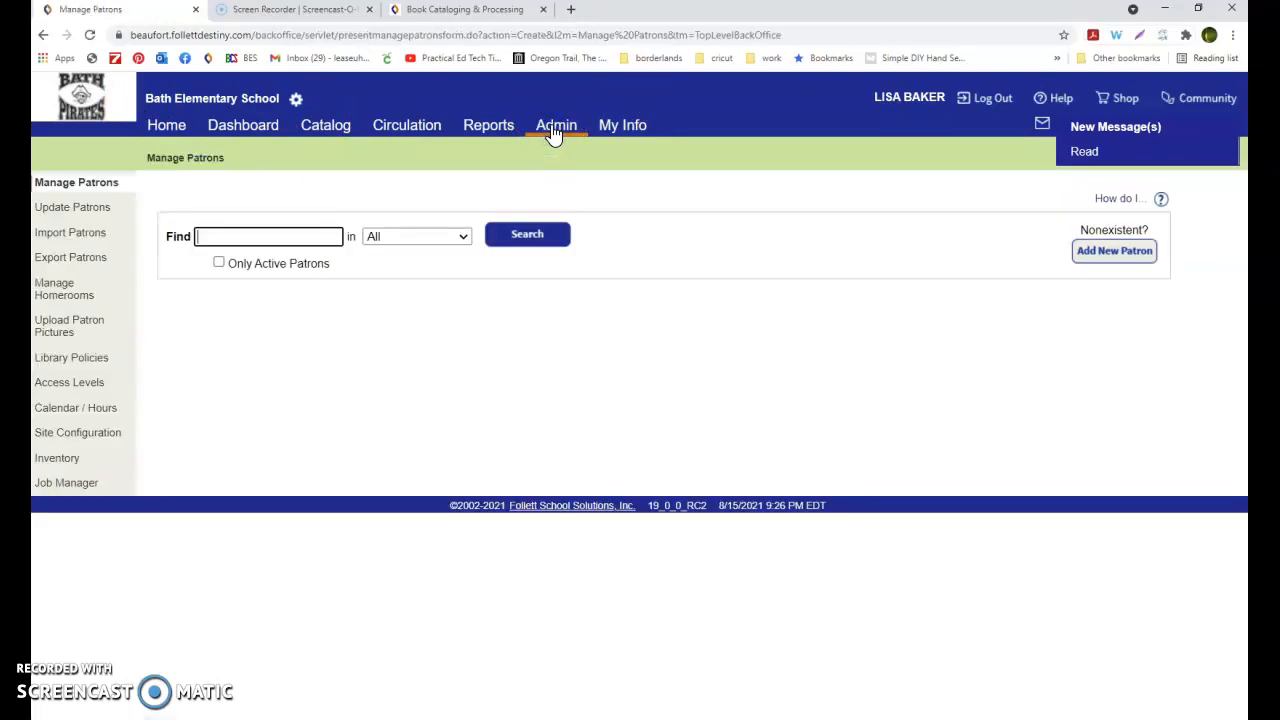
{"action": "left_click", "coordinate": [347, 237]}
{"action": "left_click", "coordinate": [95, 442]}
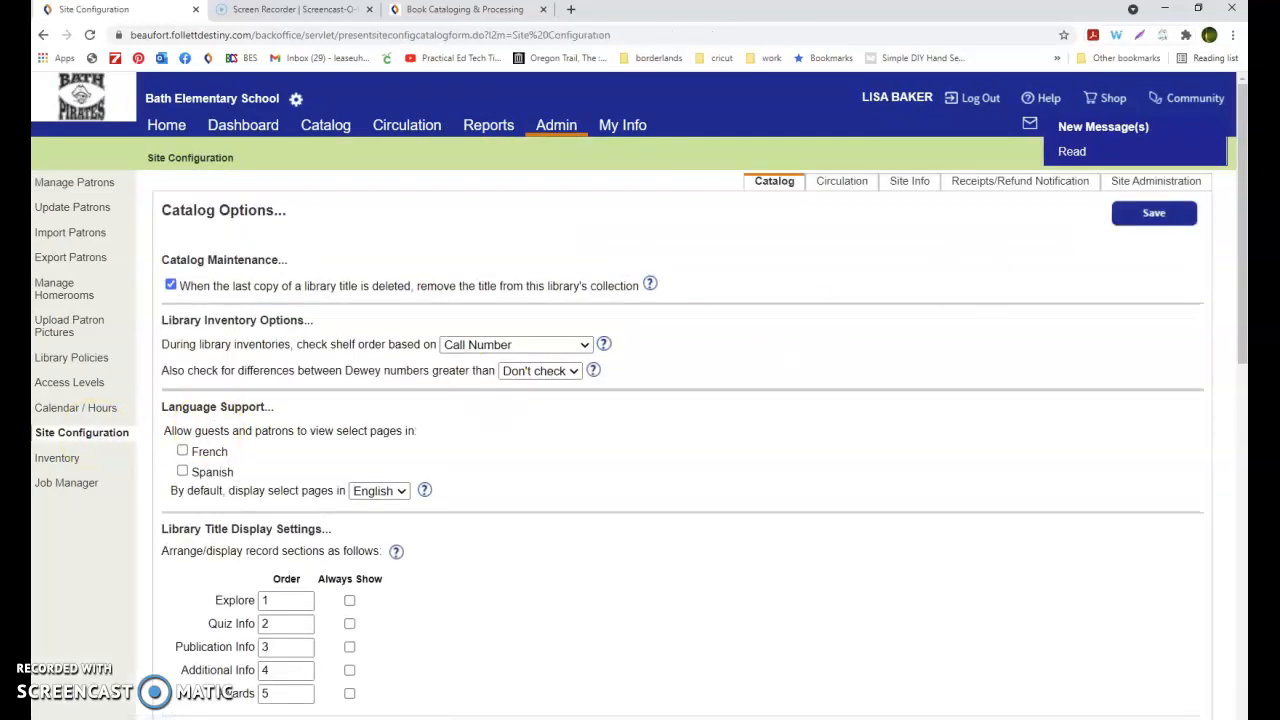
{"action": "left_click", "coordinate": [1178, 190]}
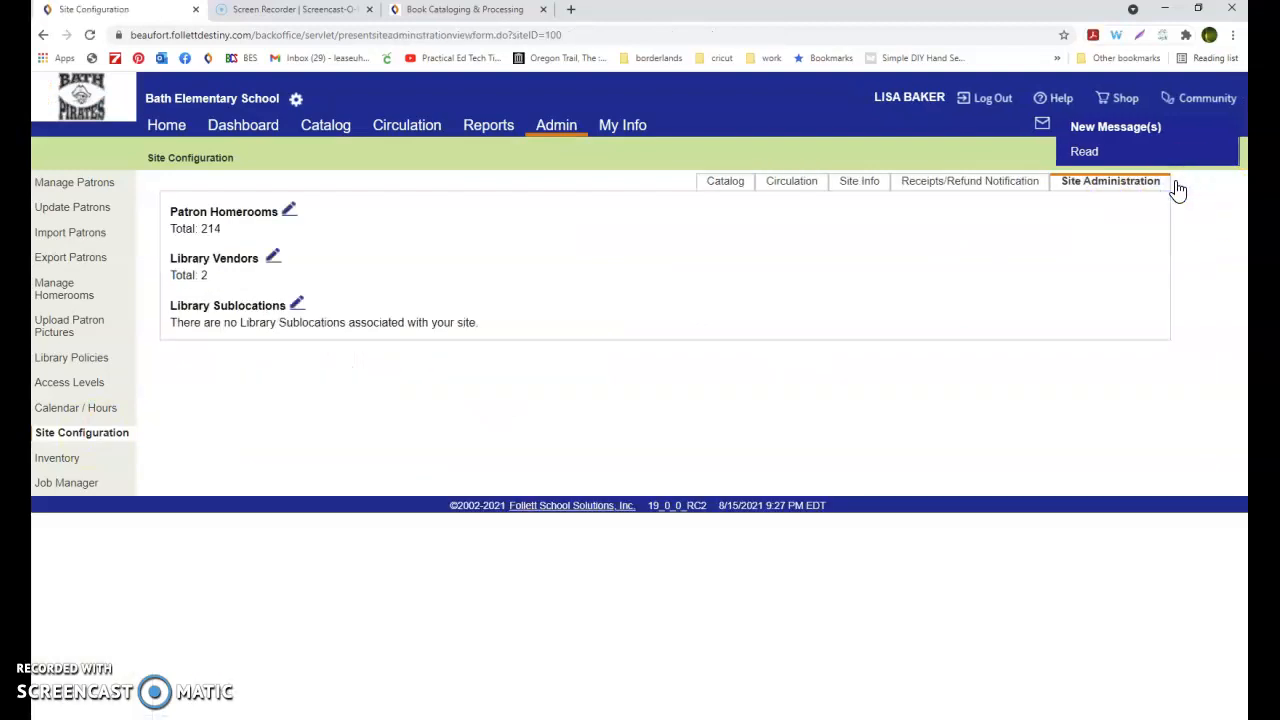
{"action": "left_click", "coordinate": [274, 259]}
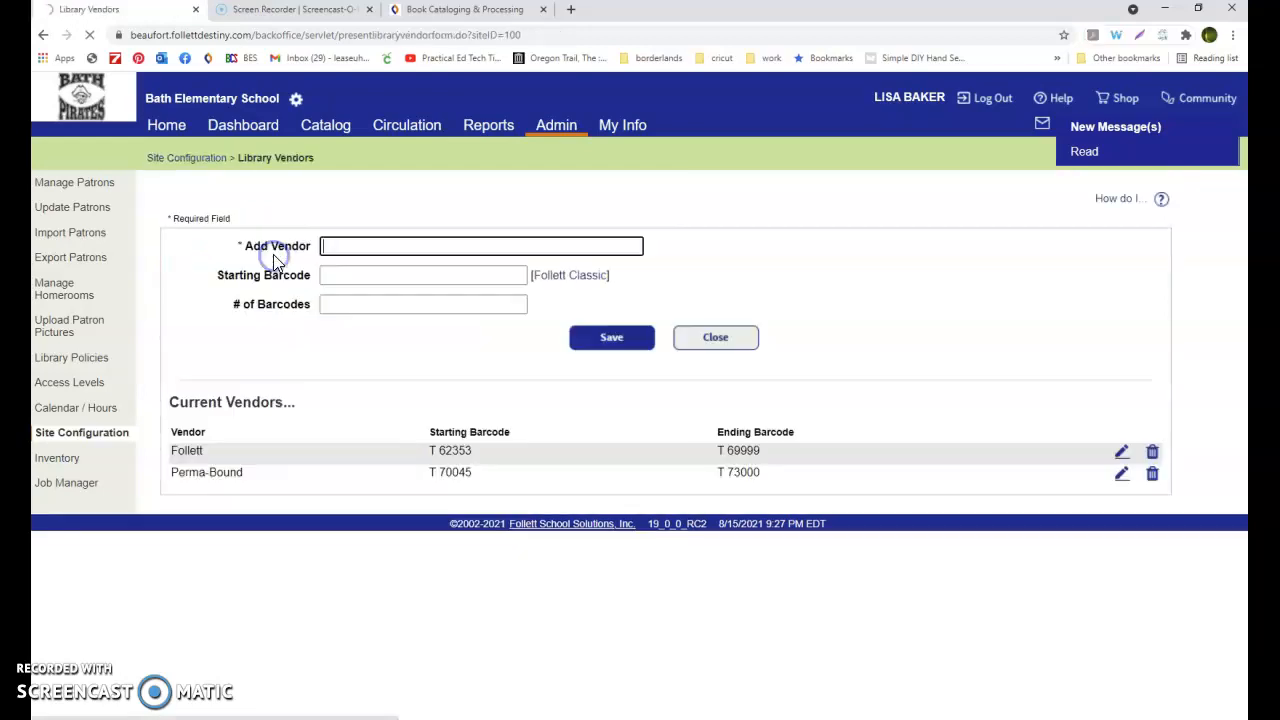
{"action": "left_click", "coordinate": [340, 245]}
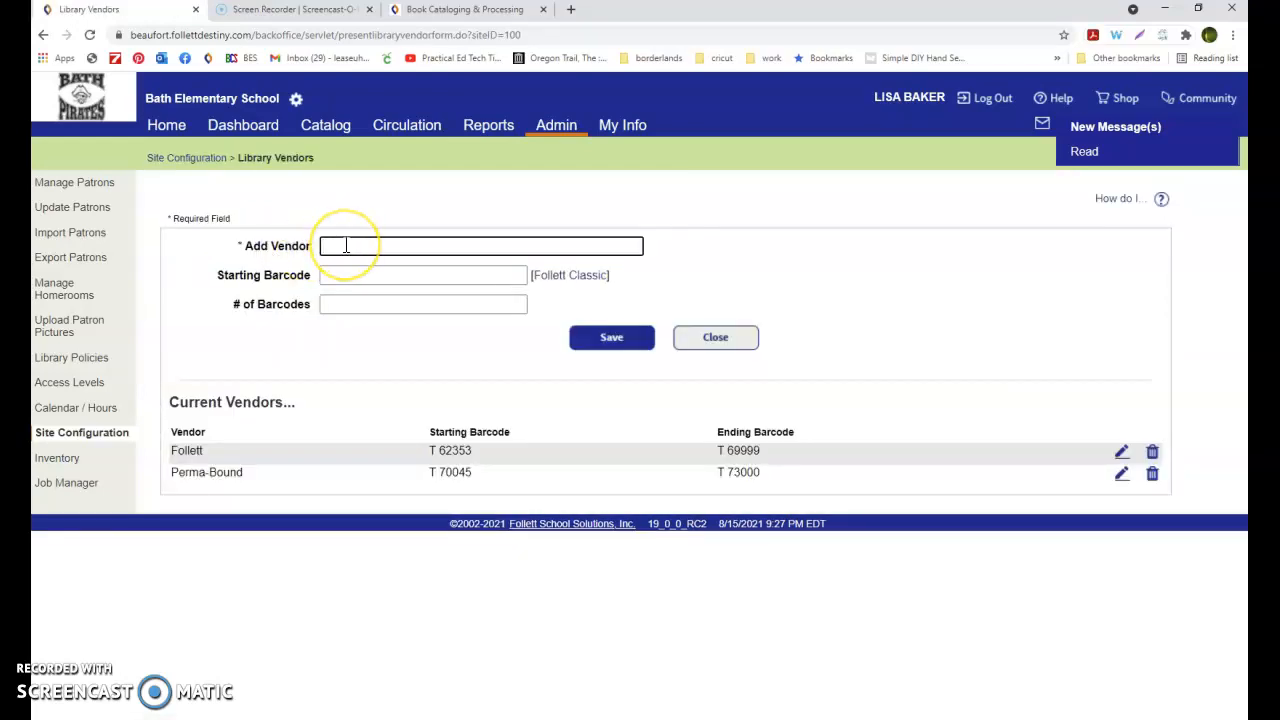
{"action": "type", "text": "Follett 2"}
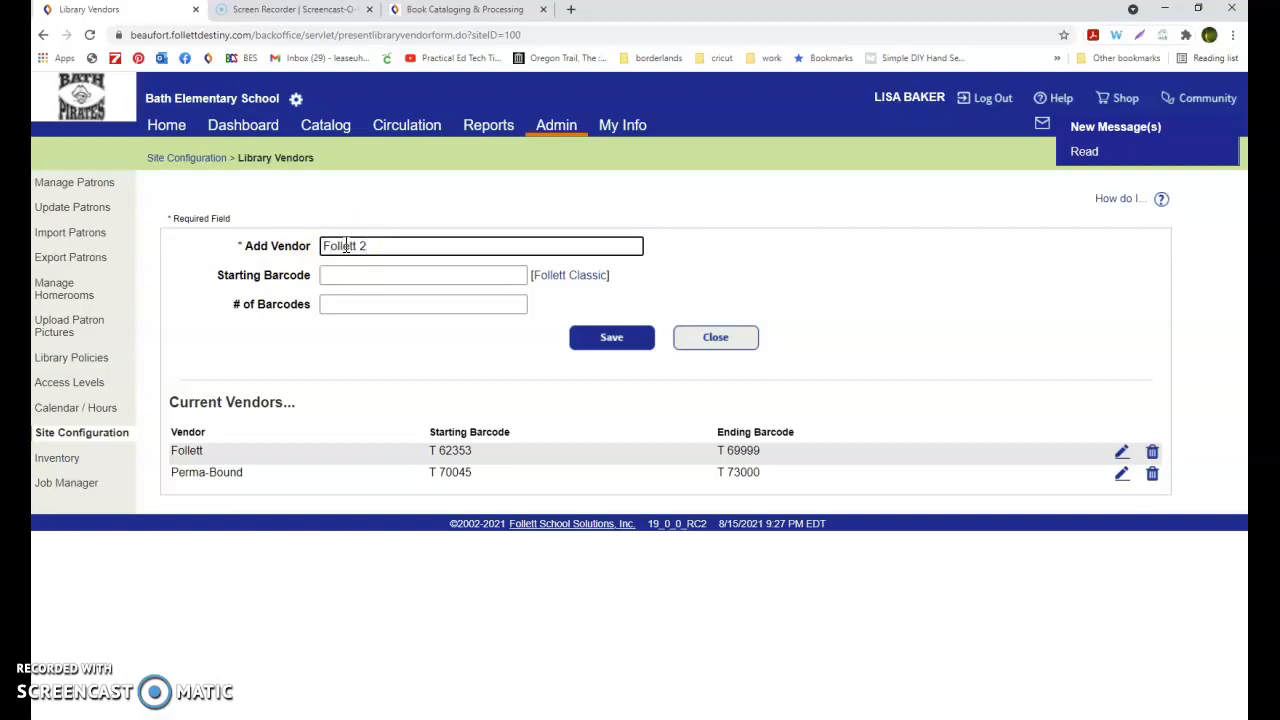
Enter 62353 as the new vendor's starting barcode
{"action": "left_click", "coordinate": [357, 277]}
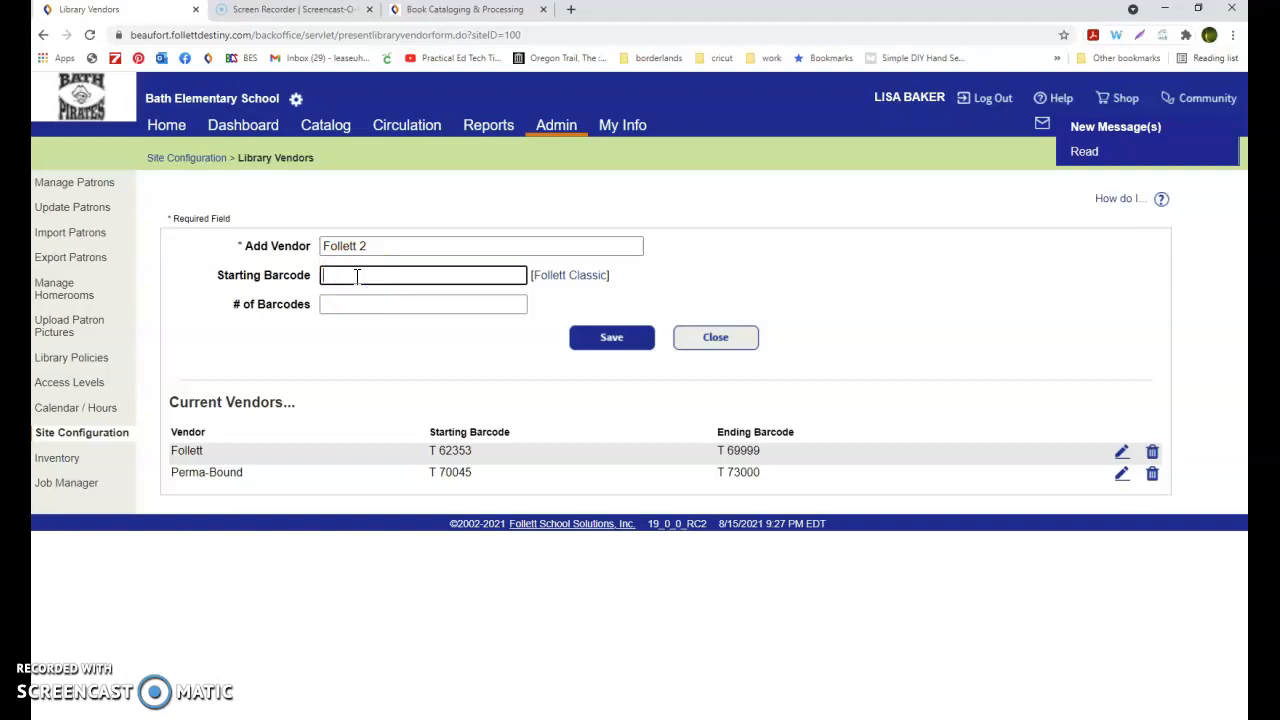
{"action": "type", "text": "62353"}
{"action": "left_click", "coordinate": [363, 304]}
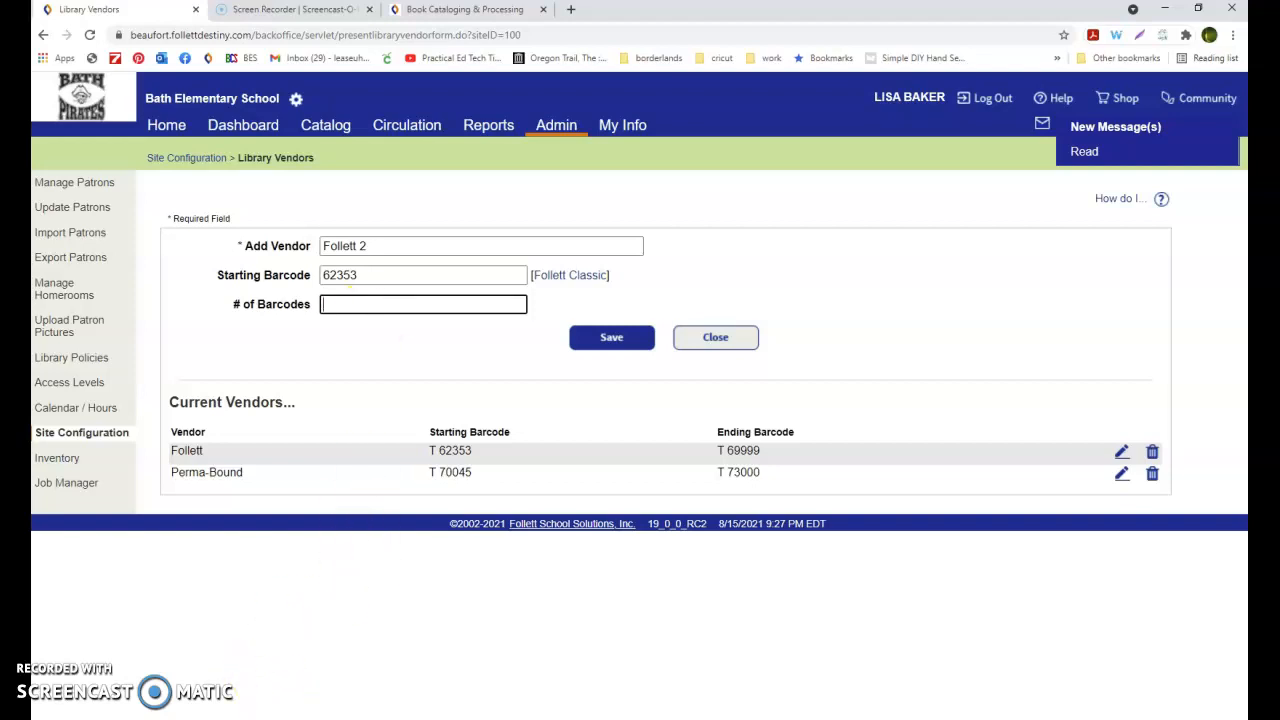
Switch to Calculator and compute 70000 minus 62353, then close it
{"action": "key", "text": "super"}
{"action": "left_click", "coordinate": [206, 532]}
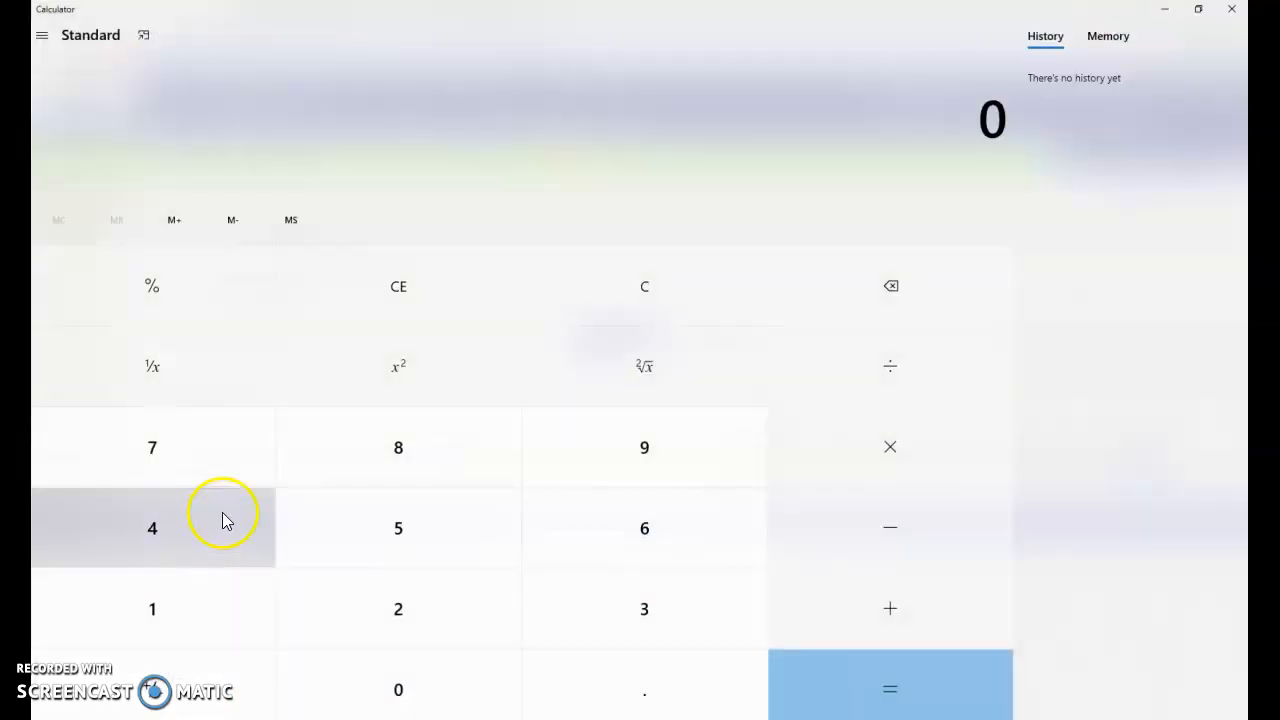
{"action": "type", "text": "700000"}
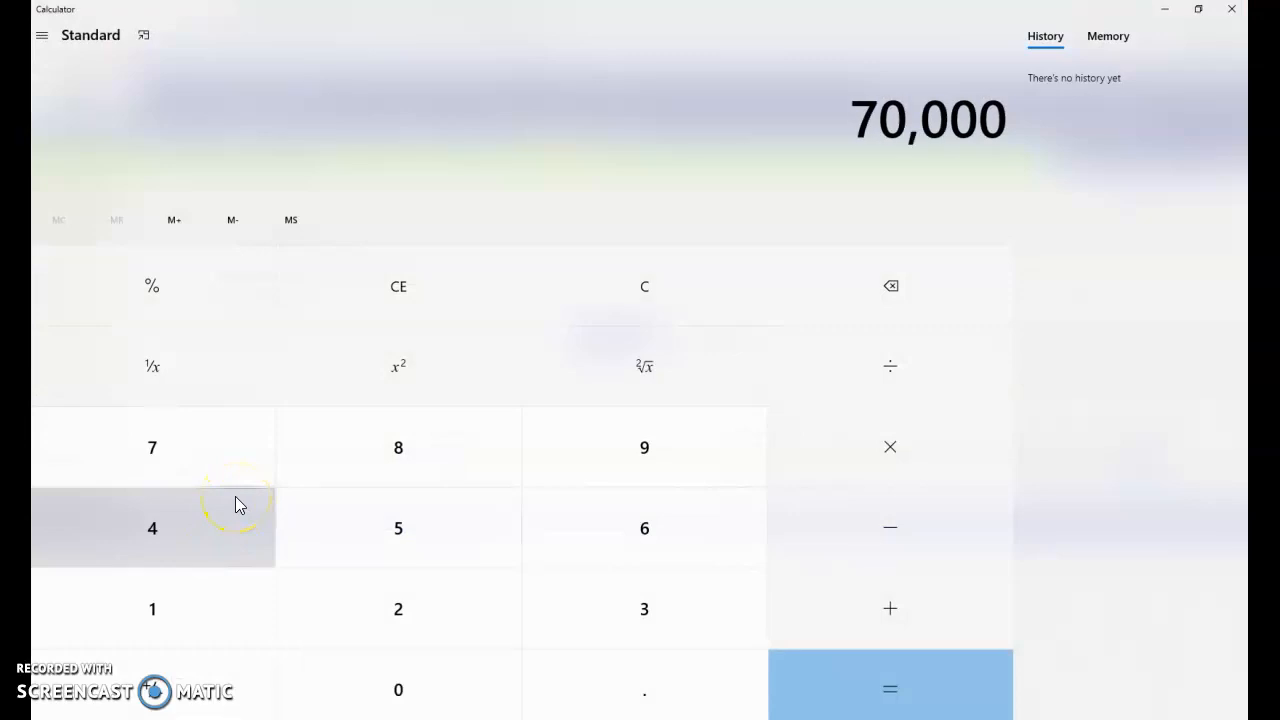
{"action": "key", "text": "minus"}
{"action": "type", "text": "62,353"}
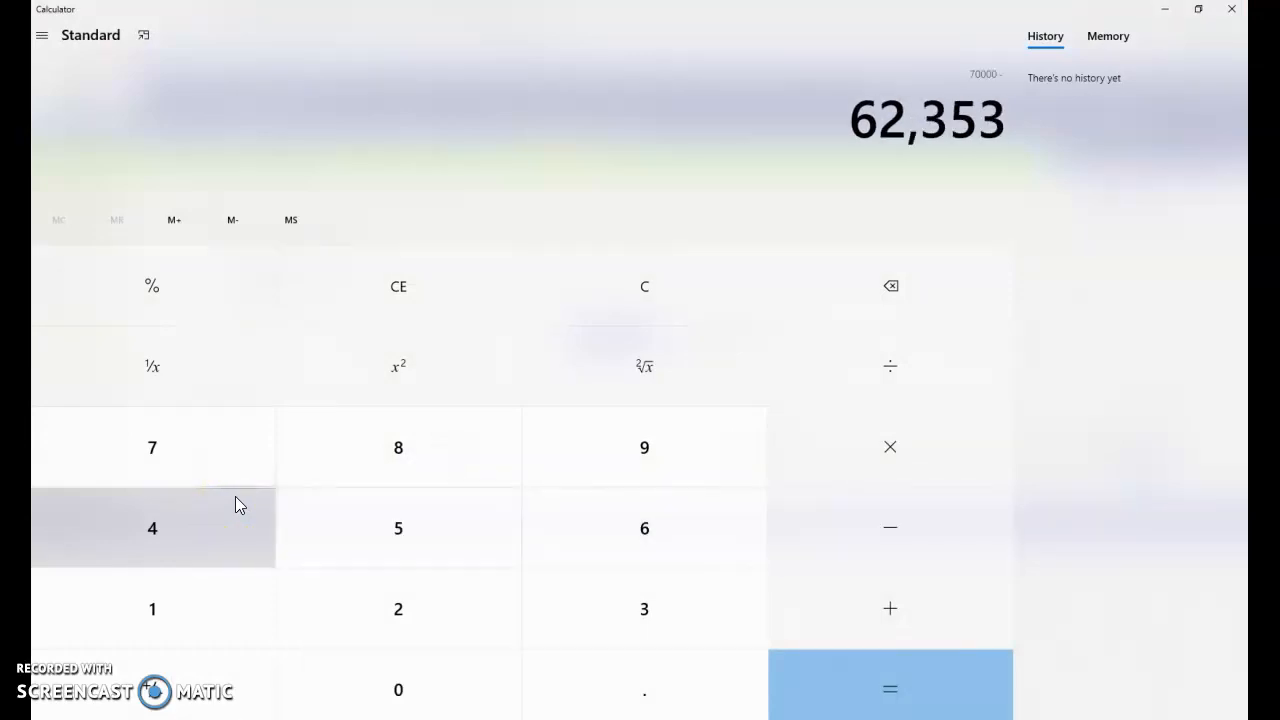
{"action": "key", "text": "Return"}
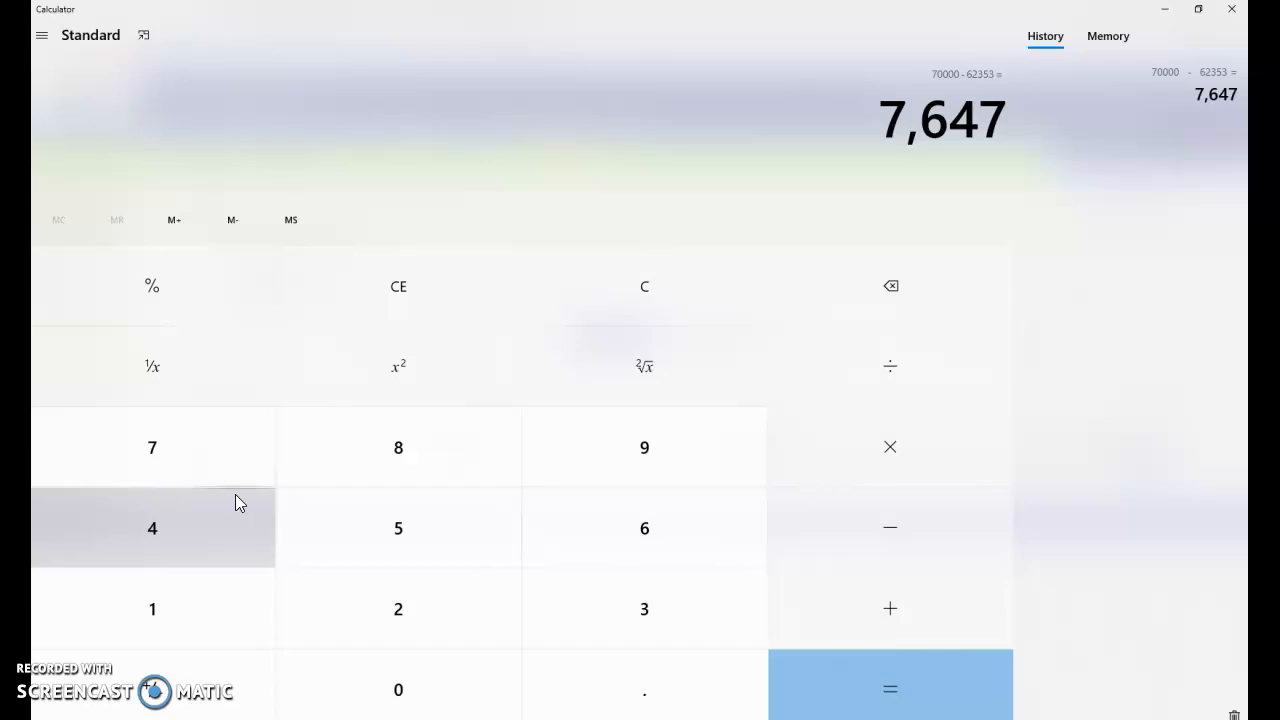
{"action": "left_click", "coordinate": [1233, 12]}
Enter 7648 as the number of barcodes and close the vendor form
{"action": "left_click", "coordinate": [382, 305]}
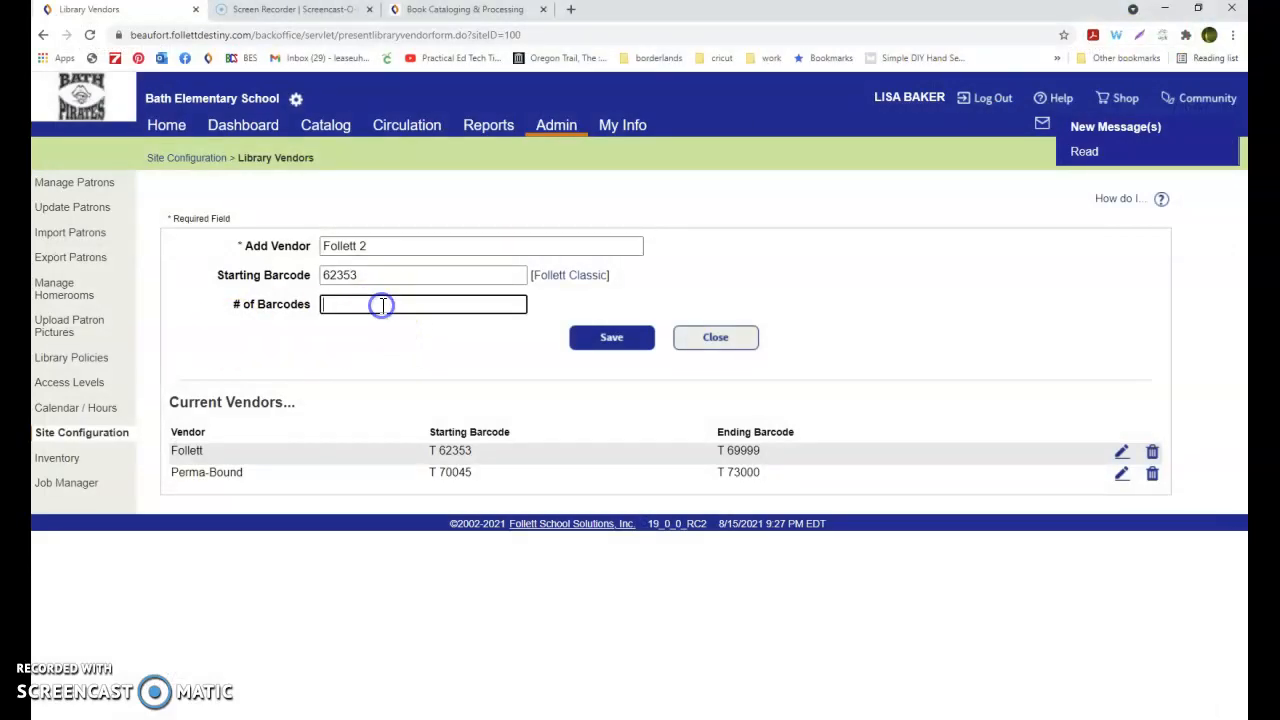
{"action": "type", "text": "7648"}
{"action": "left_click", "coordinate": [722, 342]}
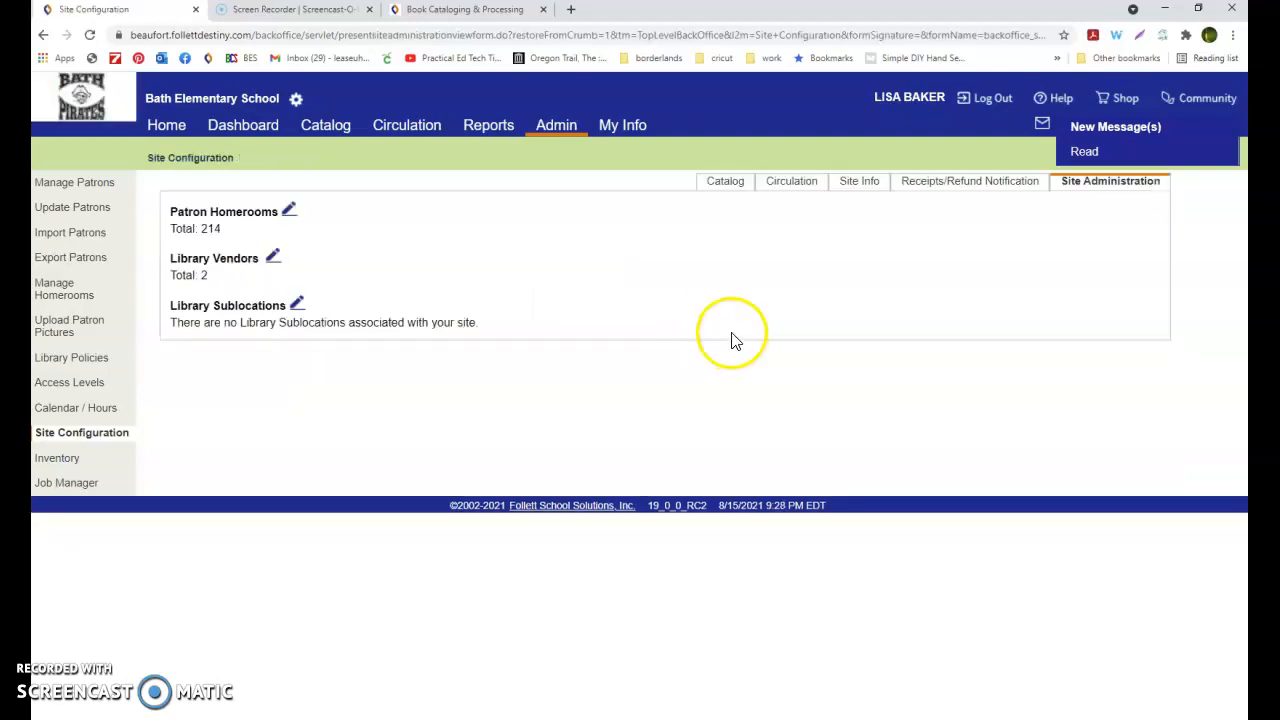
Open the Barcode Lists library report and choose printing of unused copy barcodes
{"action": "left_click", "coordinate": [492, 132]}
{"action": "left_click", "coordinate": [90, 210]}
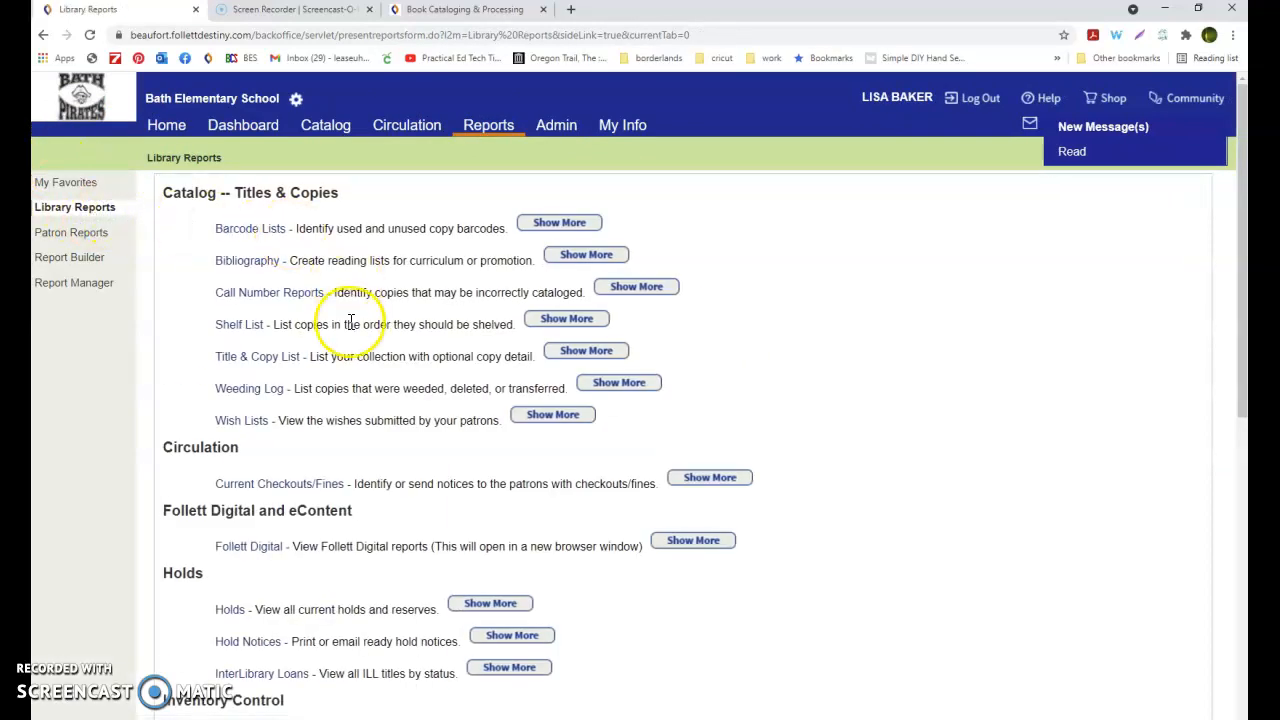
{"action": "scroll", "coordinate": [349, 322], "scroll_direction": "down", "scroll_amount": 4}
{"action": "left_click", "coordinate": [274, 476]}
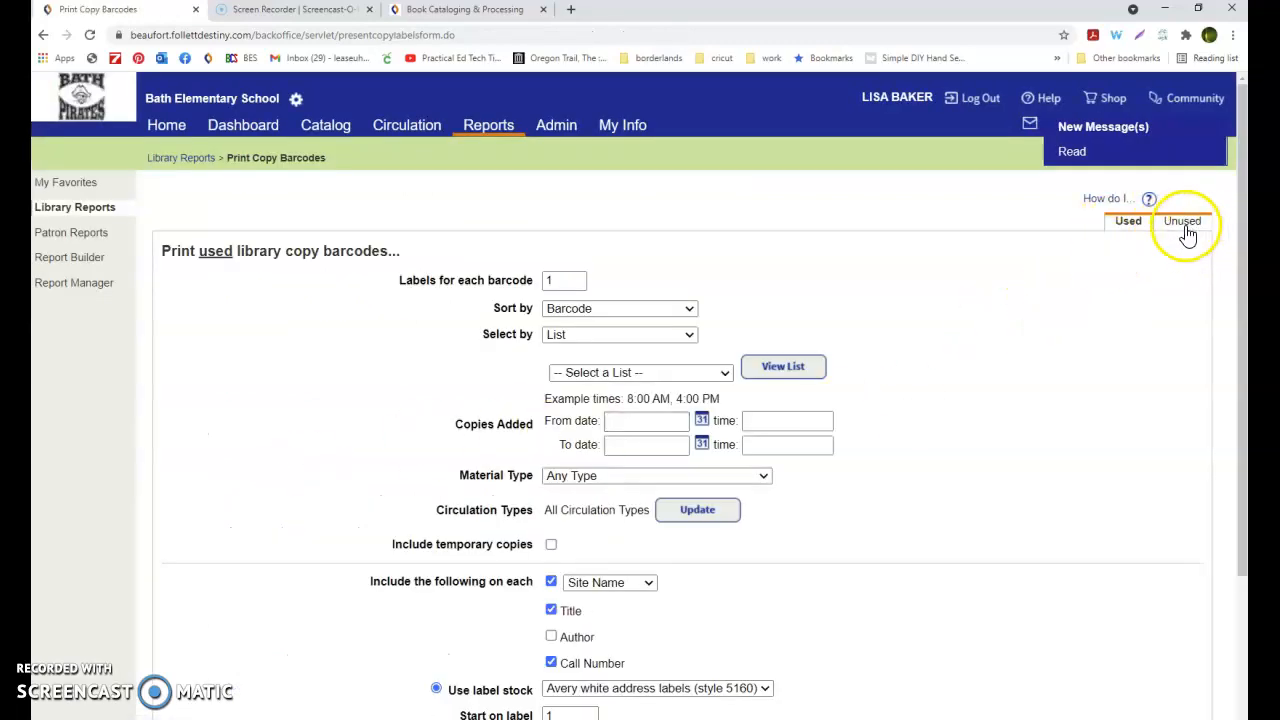
{"action": "left_click", "coordinate": [1184, 228]}
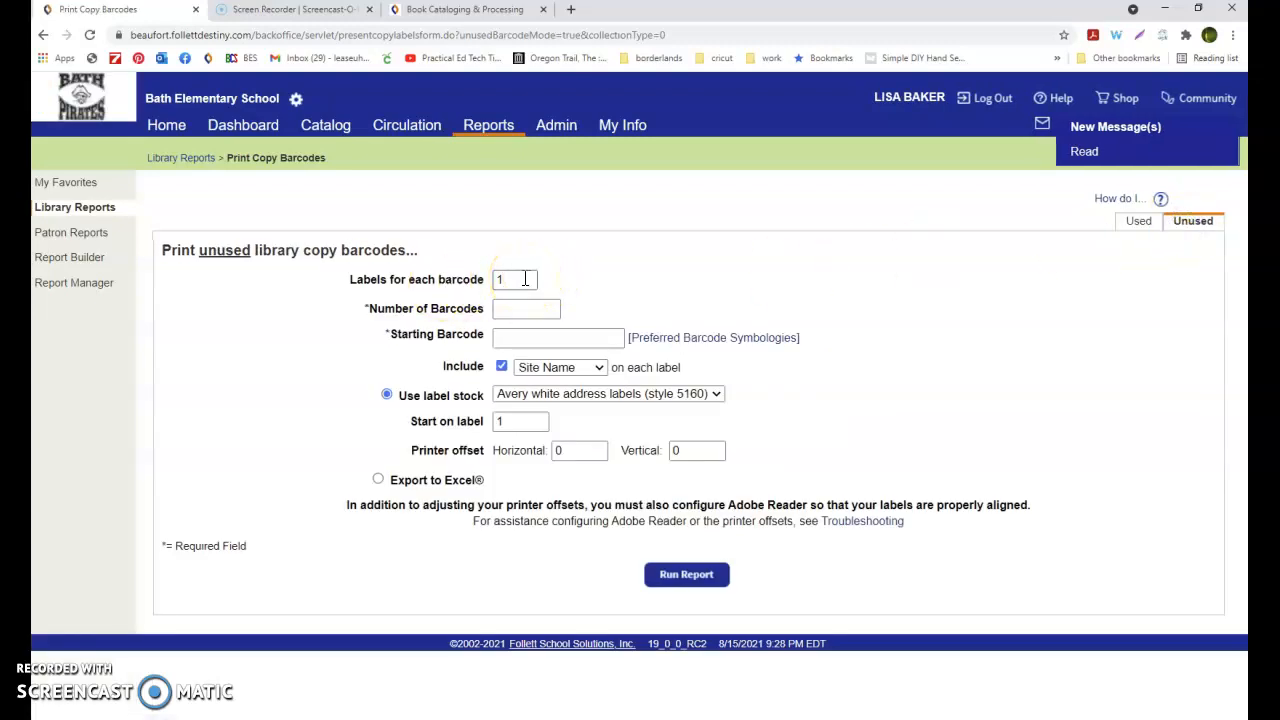
Set the number of barcodes to 30 and the starting barcode to 62353
{"action": "left_click", "coordinate": [553, 309]}
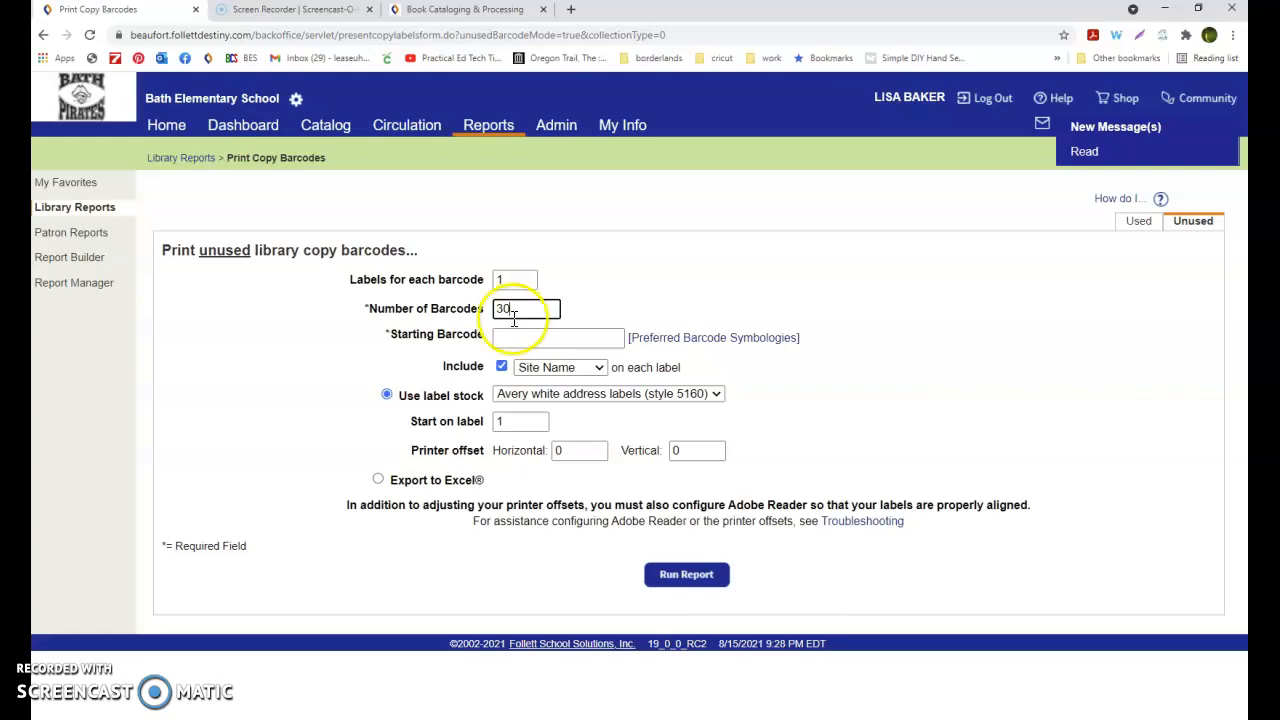
{"action": "left_click", "coordinate": [563, 338]}
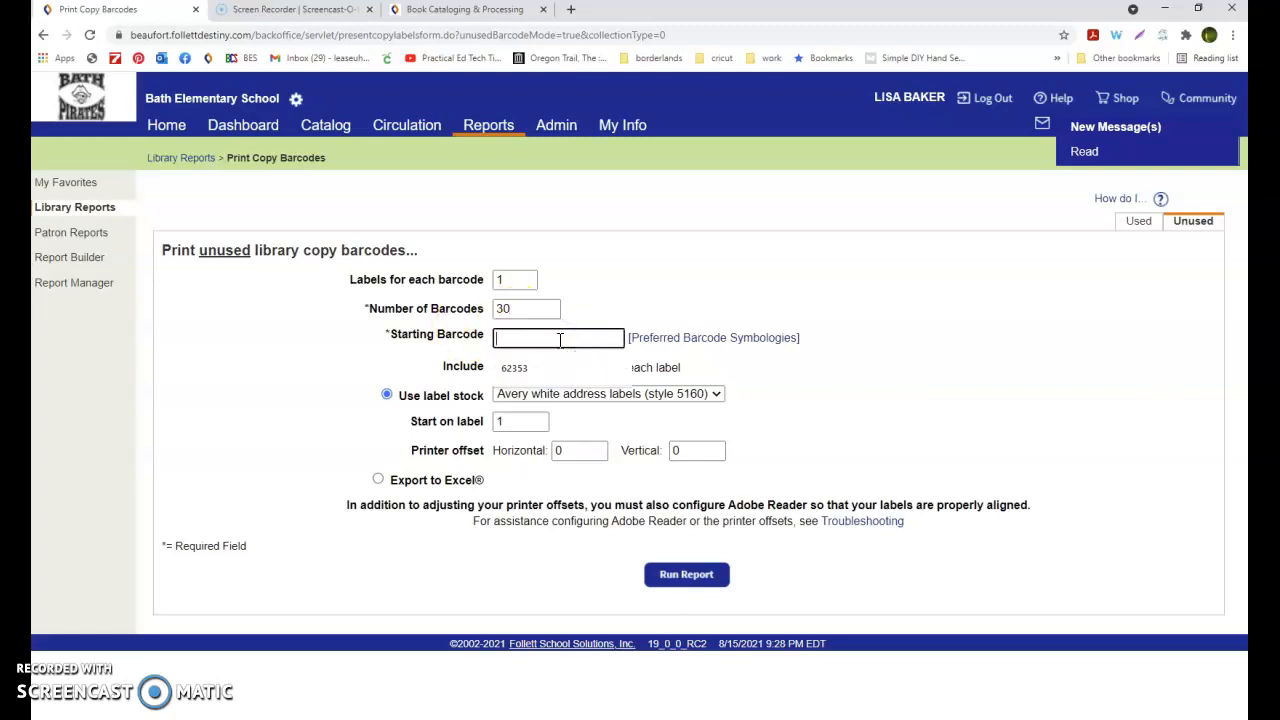
{"action": "type", "text": "62353"}
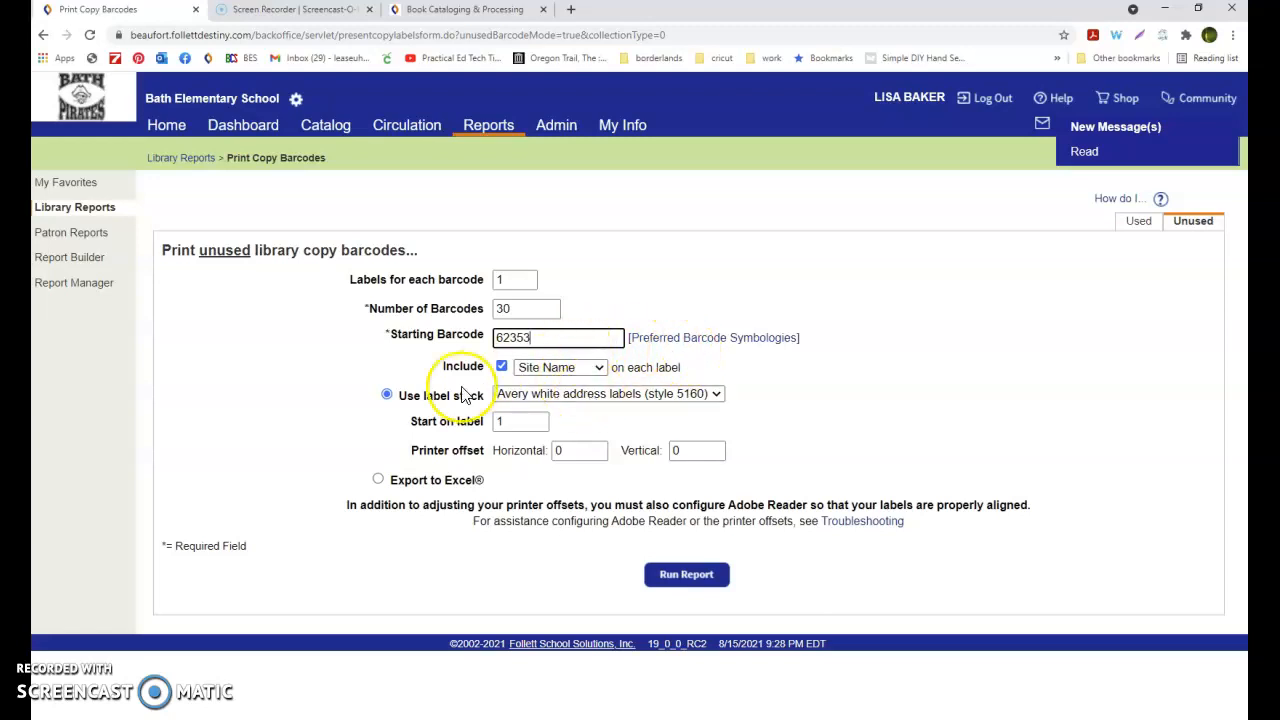
Run the unused barcode report and confirm generating the labels
{"action": "left_click", "coordinate": [703, 578]}
{"action": "left_click", "coordinate": [666, 279]}
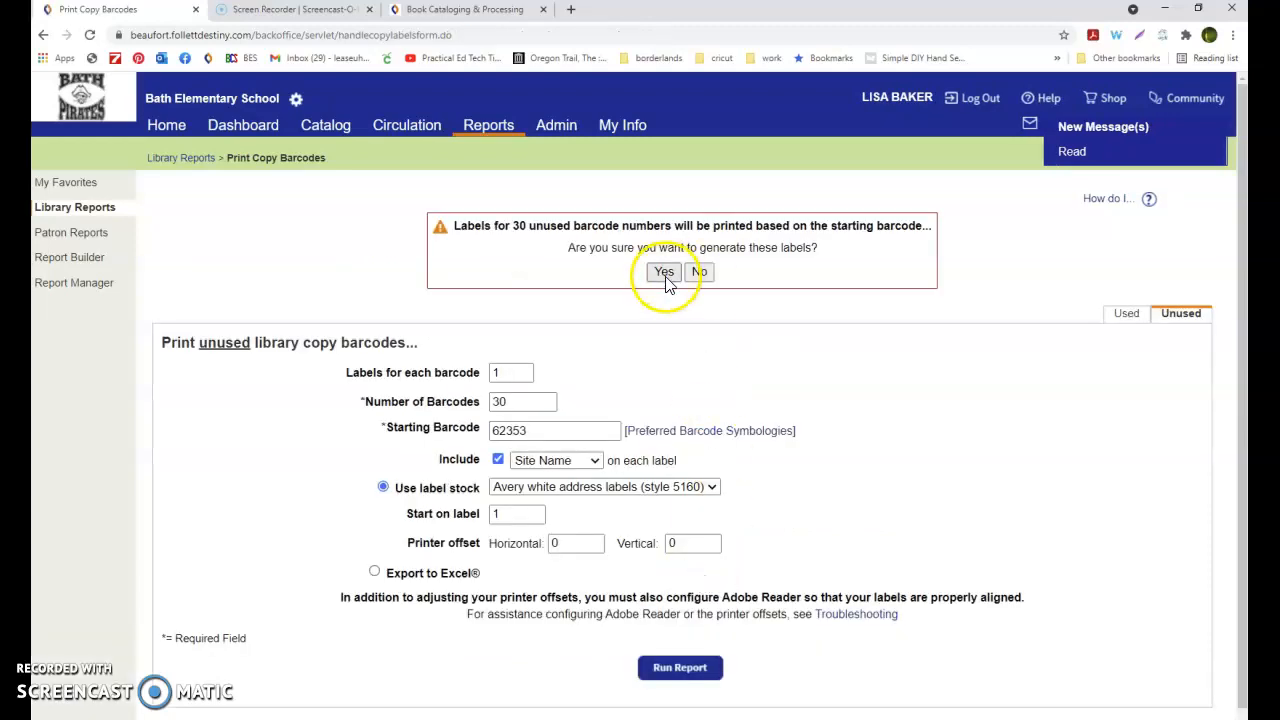
{"action": "left_click", "coordinate": [666, 280]}
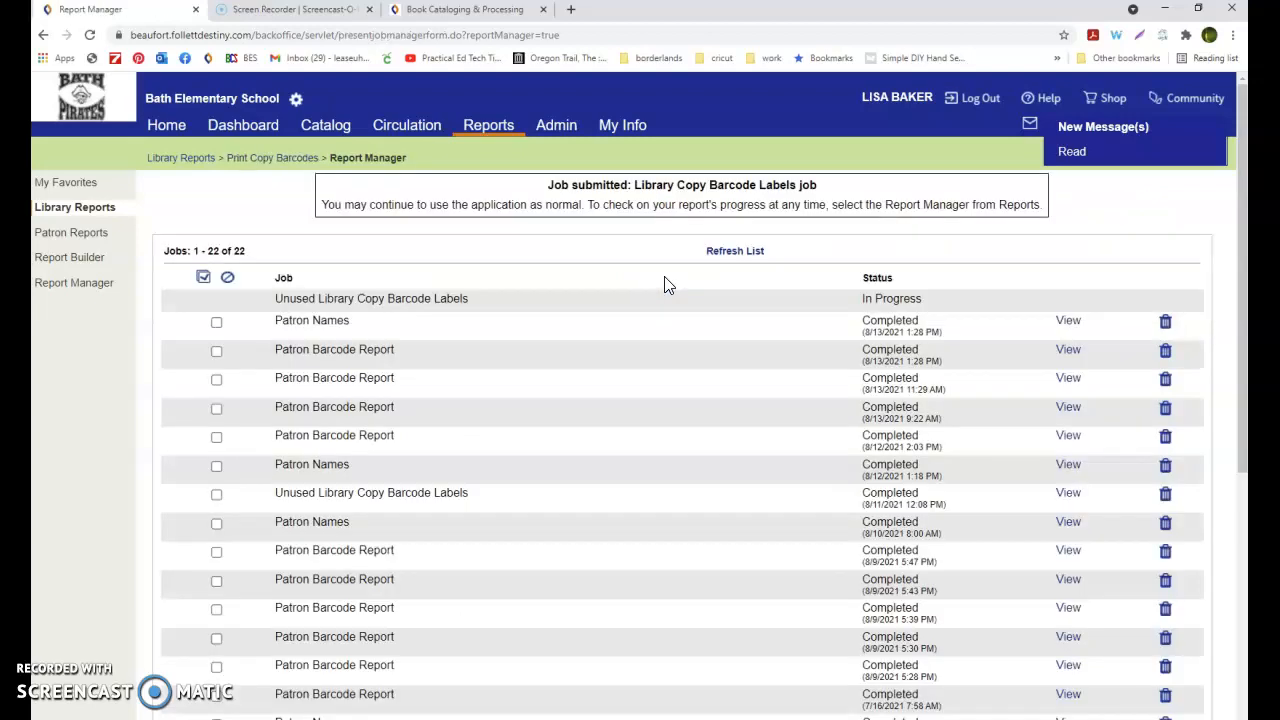
Refresh the report job list and view the unused library copy barcode labels
{"action": "left_click", "coordinate": [735, 251]}
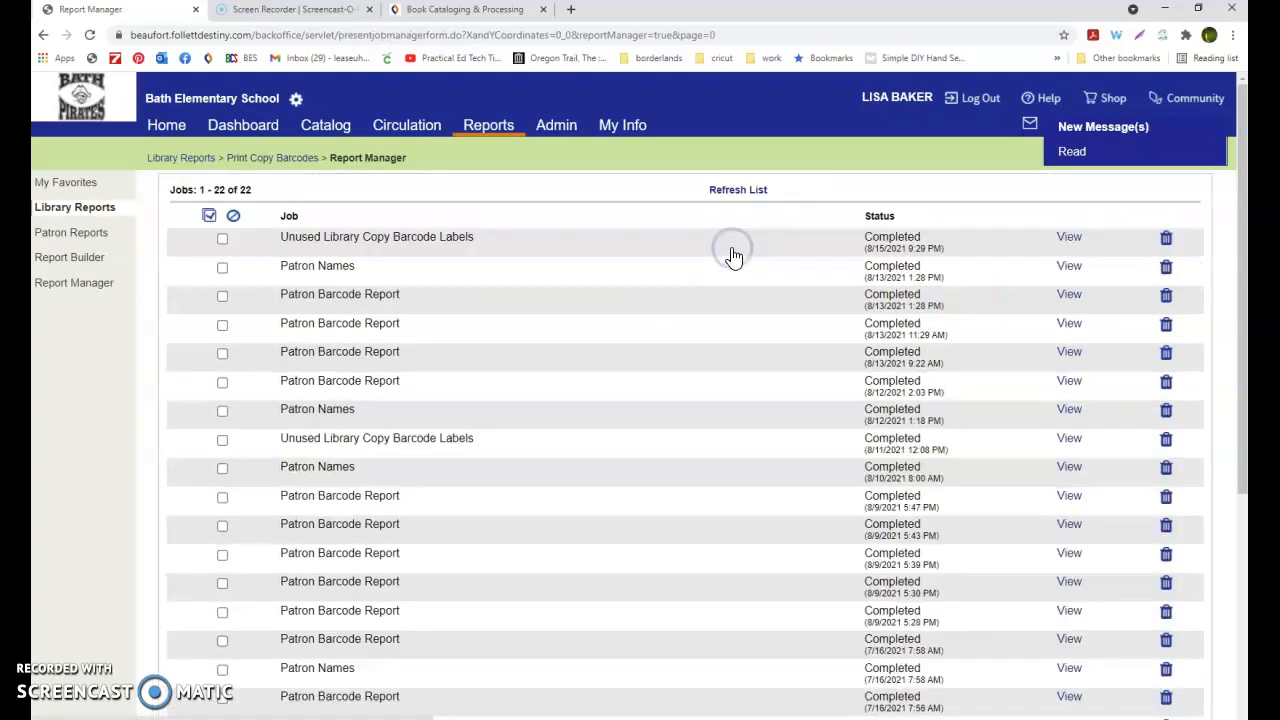
{"action": "left_click", "coordinate": [1069, 239]}
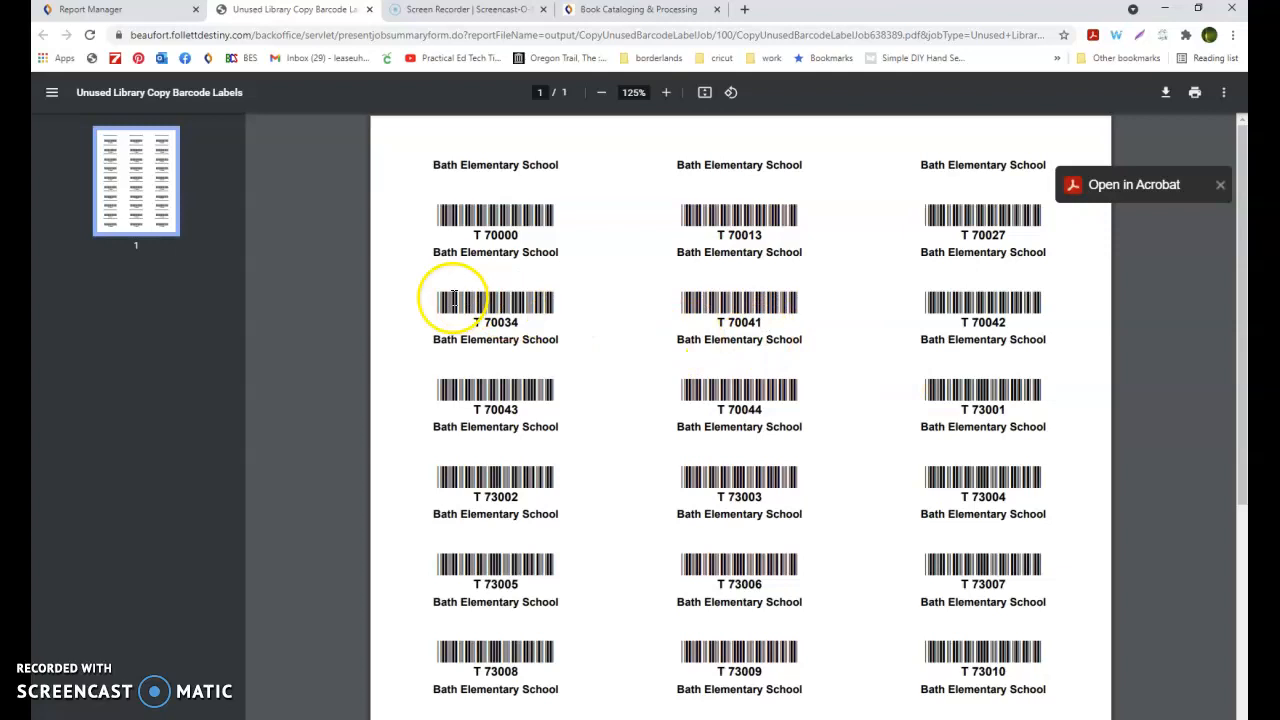
Return to the Library Vendors list and highlight the Perma-Bound vendor's ending barcode
{"action": "left_click", "coordinate": [373, 14]}
{"action": "left_click", "coordinate": [566, 135]}
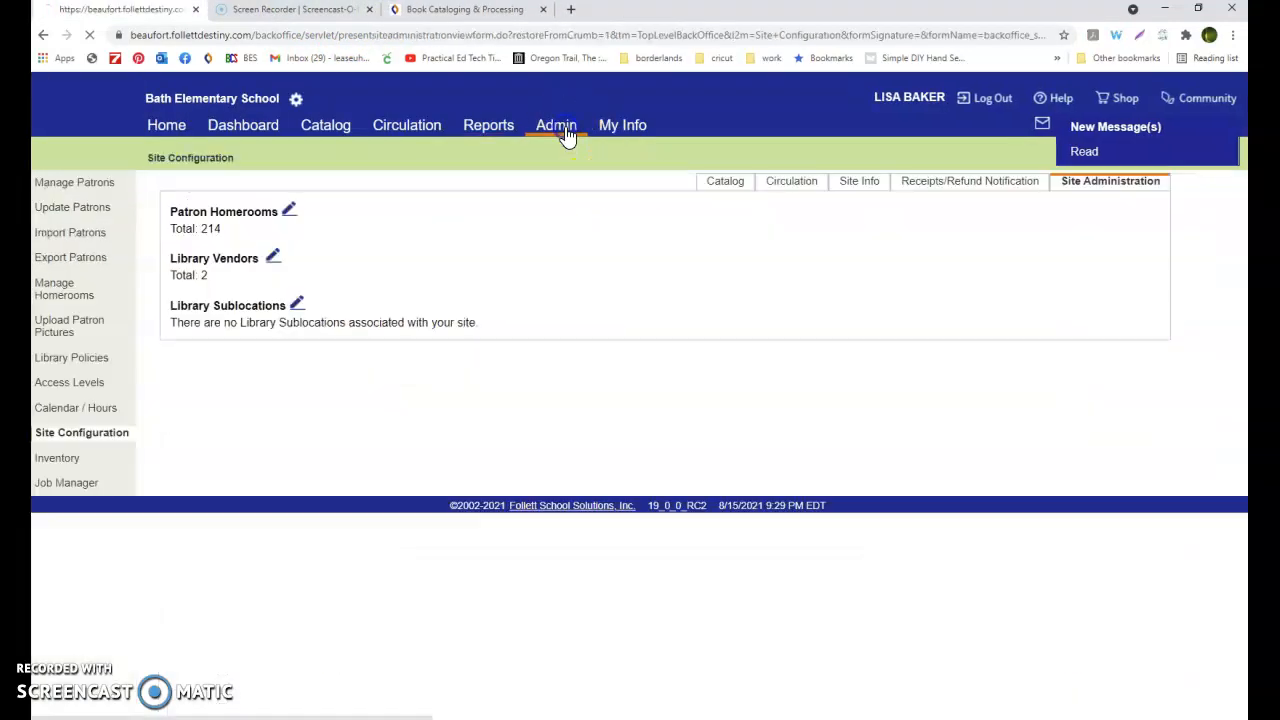
{"action": "left_click", "coordinate": [271, 260]}
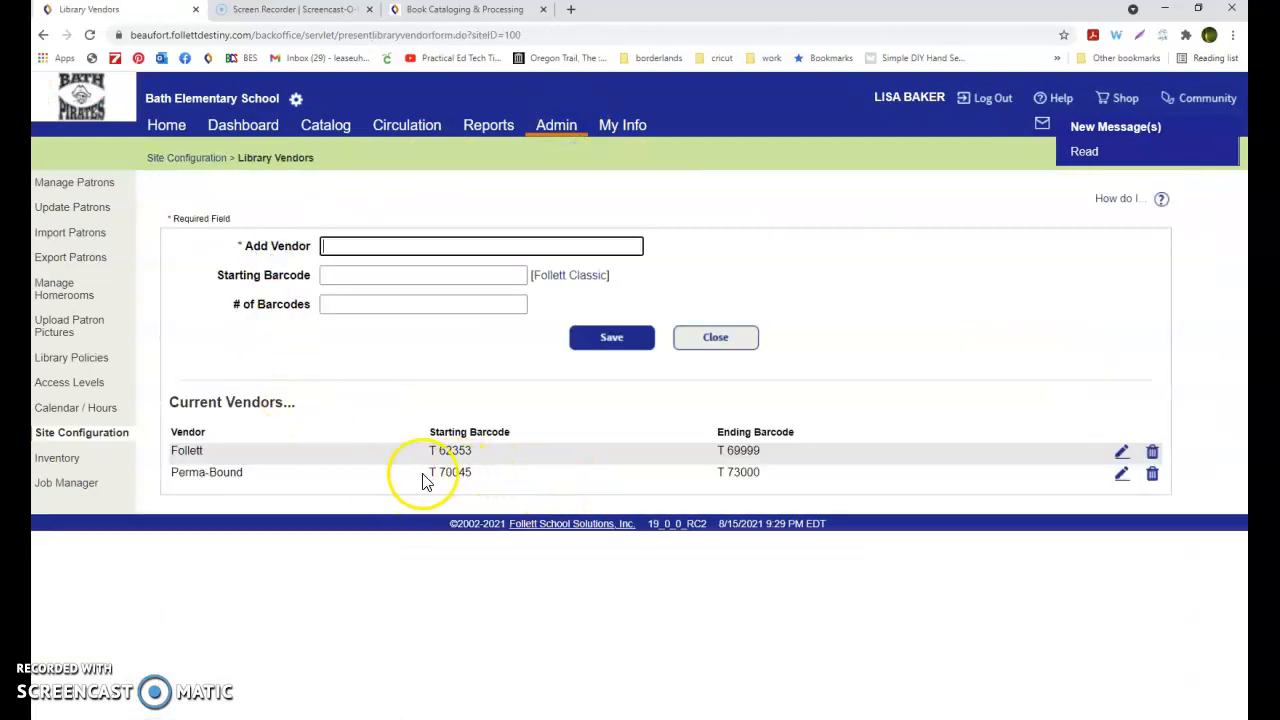
{"action": "triple_click", "coordinate": [740, 475]}
{"action": "left_click_drag", "start_coordinate": [760, 474], "coordinate": [783, 479]}
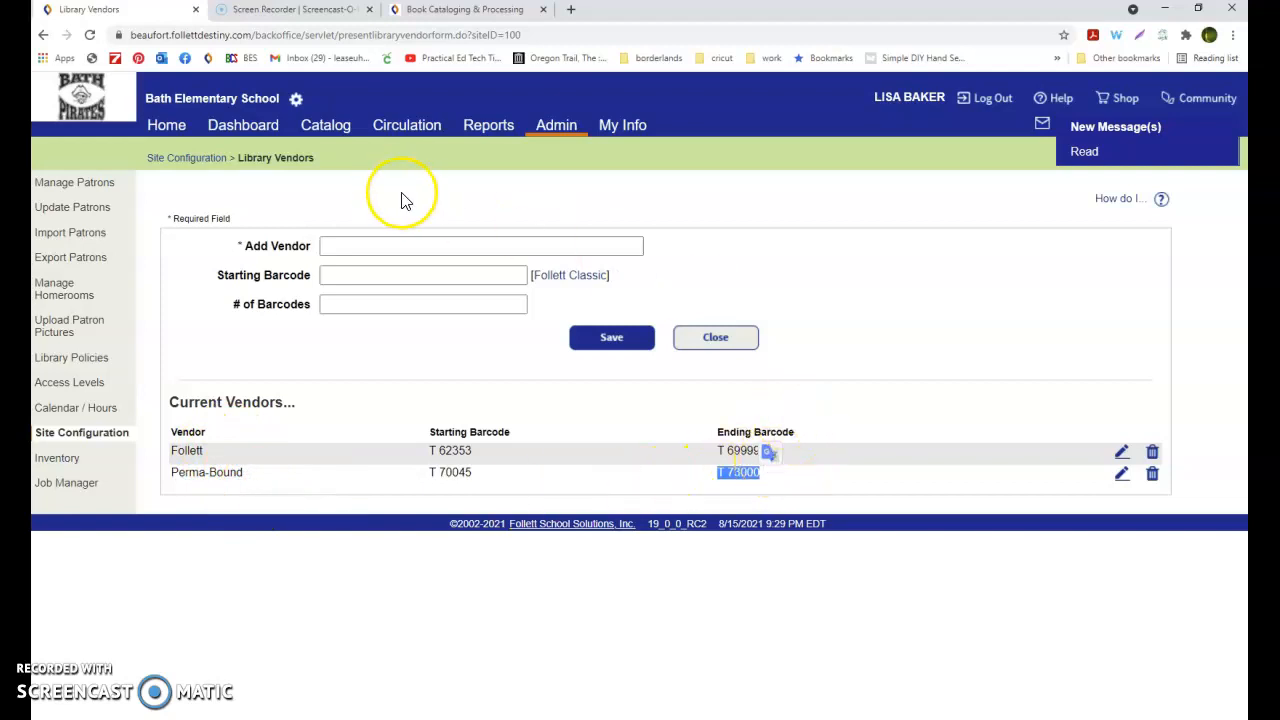
Open the Barcode Labels report from Library Reports and switch to printing unused library copy barcodes
{"action": "left_click", "coordinate": [496, 138]}
{"action": "scroll", "coordinate": [409, 368], "scroll_direction": "down", "scroll_amount": 3}
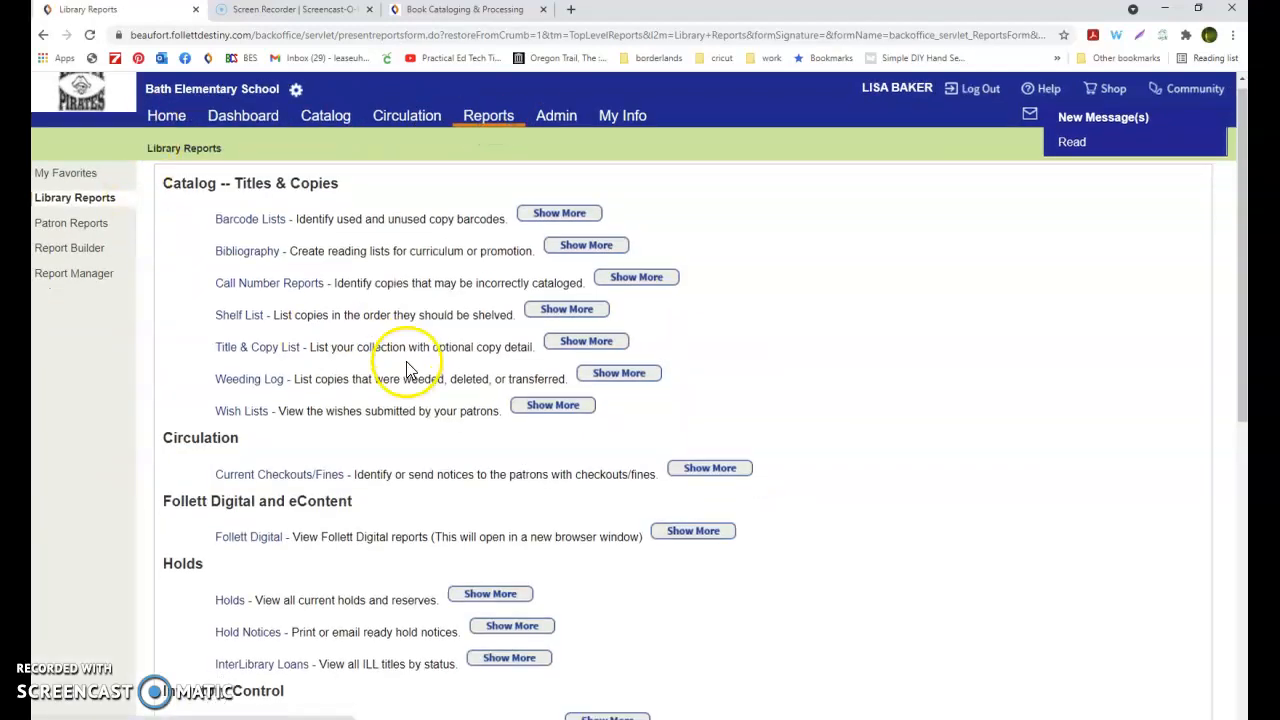
{"action": "scroll", "coordinate": [369, 360], "scroll_direction": "up", "scroll_amount": 3}
{"action": "scroll", "coordinate": [397, 329], "scroll_direction": "down", "scroll_amount": 4}
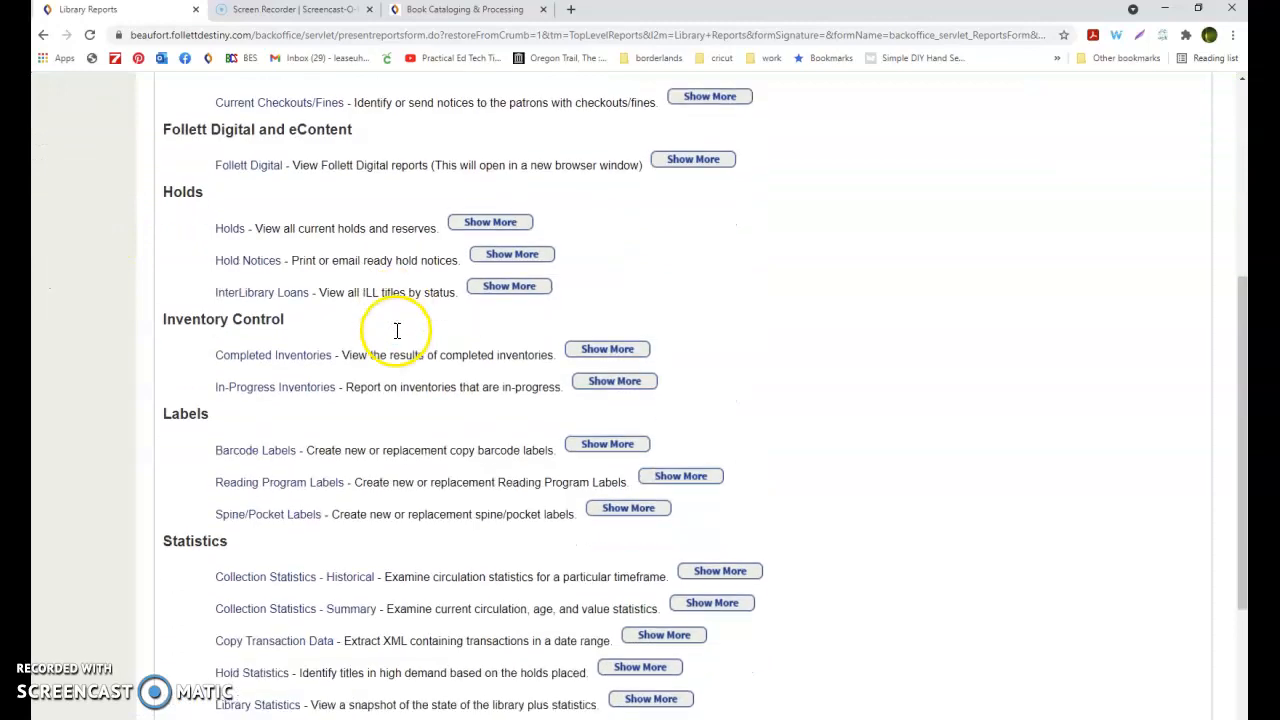
{"action": "left_click", "coordinate": [257, 397]}
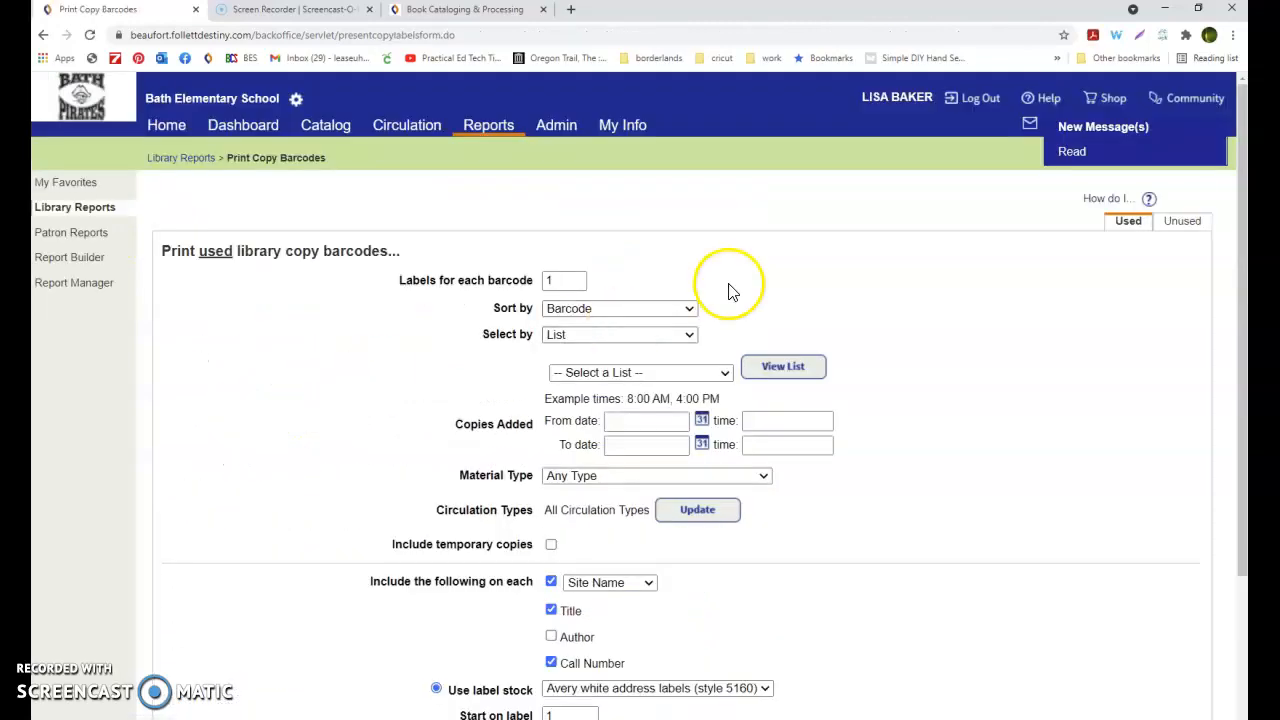
{"action": "left_click", "coordinate": [1183, 222]}
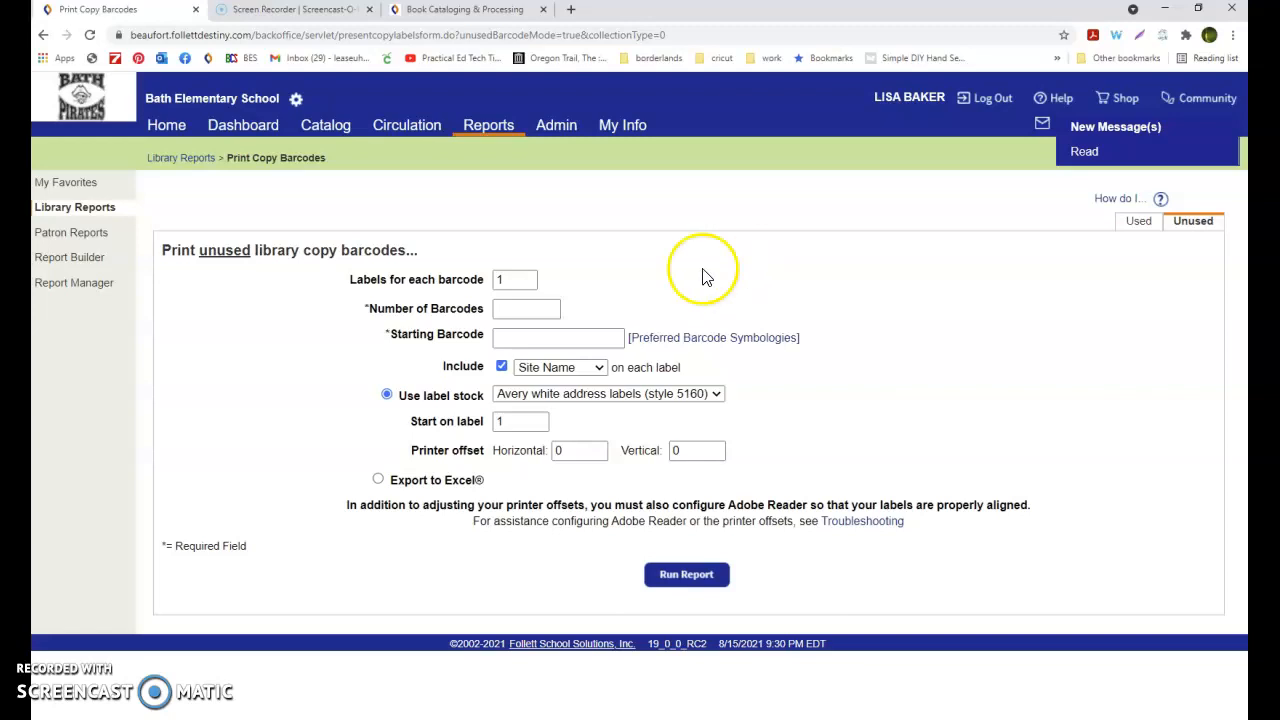
Set the number of barcodes to 120 and the starting barcode to 73001
{"action": "left_click", "coordinate": [529, 310]}
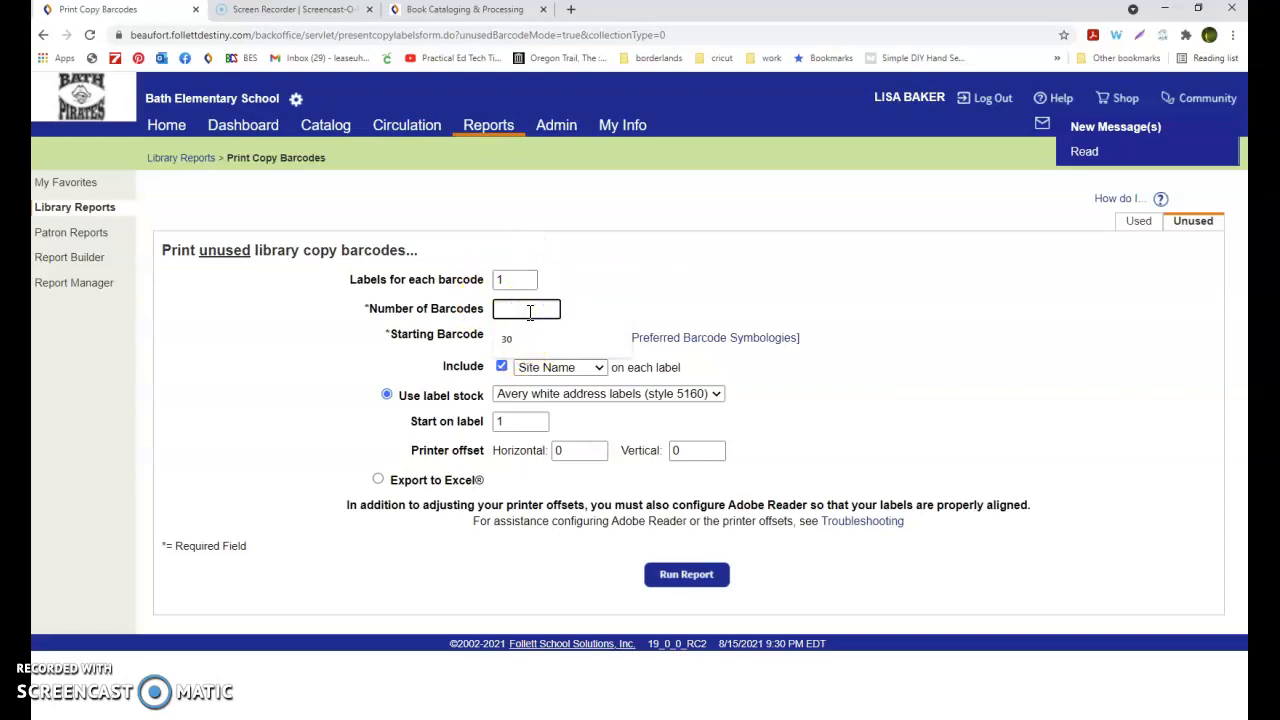
{"action": "type", "text": "12"}
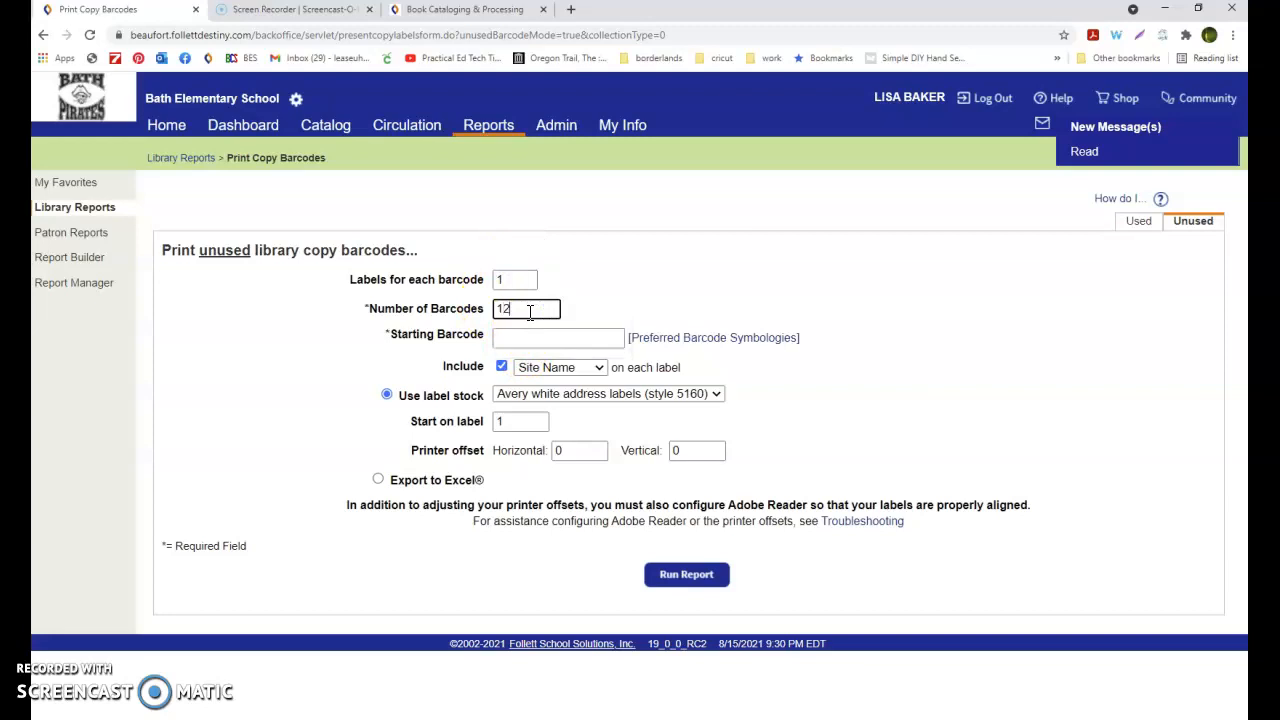
{"action": "type", "text": "0"}
{"action": "left_click", "coordinate": [543, 335]}
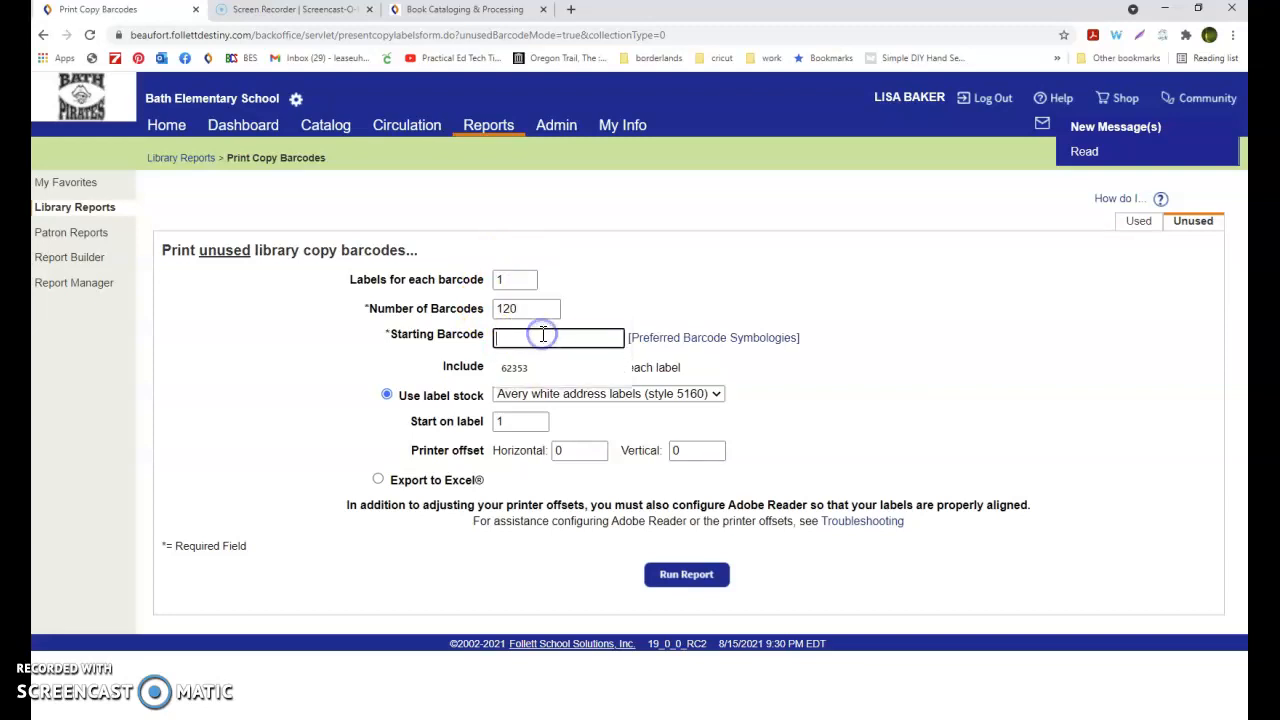
{"action": "type", "text": "73001"}
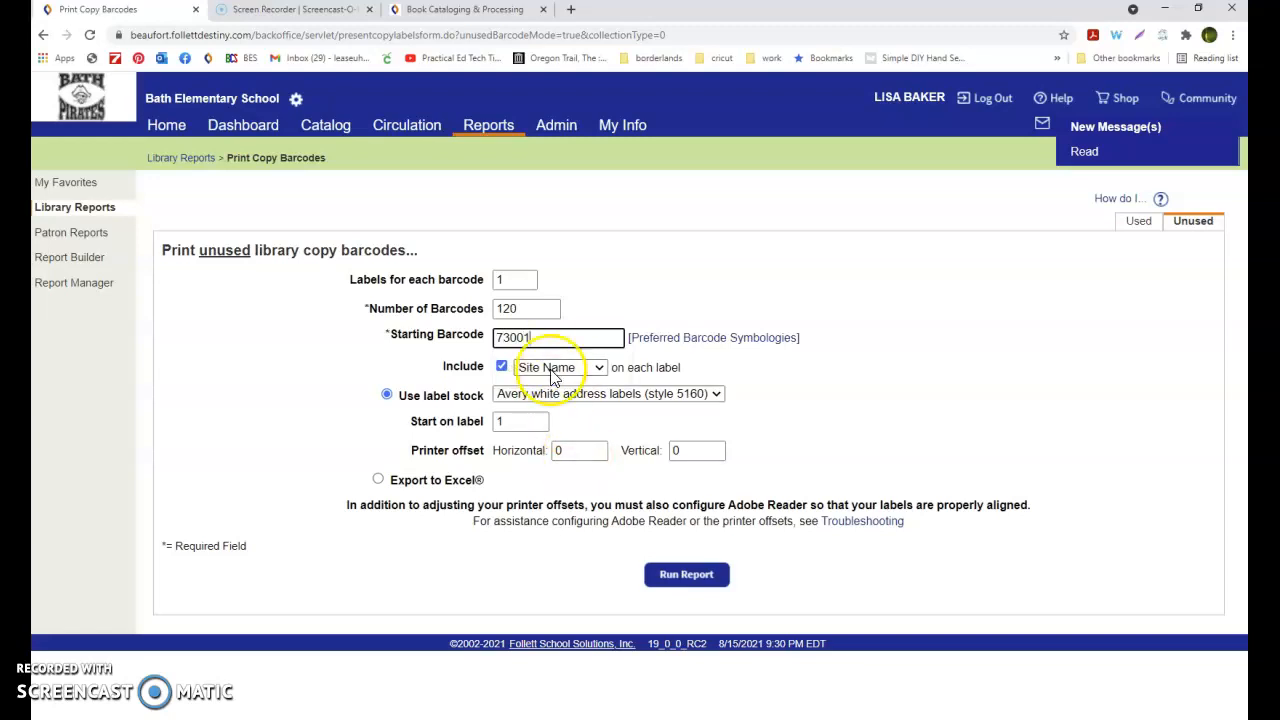
Run the unused barcode report, confirm generating the labels, and refresh the job list
{"action": "left_click", "coordinate": [713, 588]}
{"action": "left_click", "coordinate": [669, 272]}
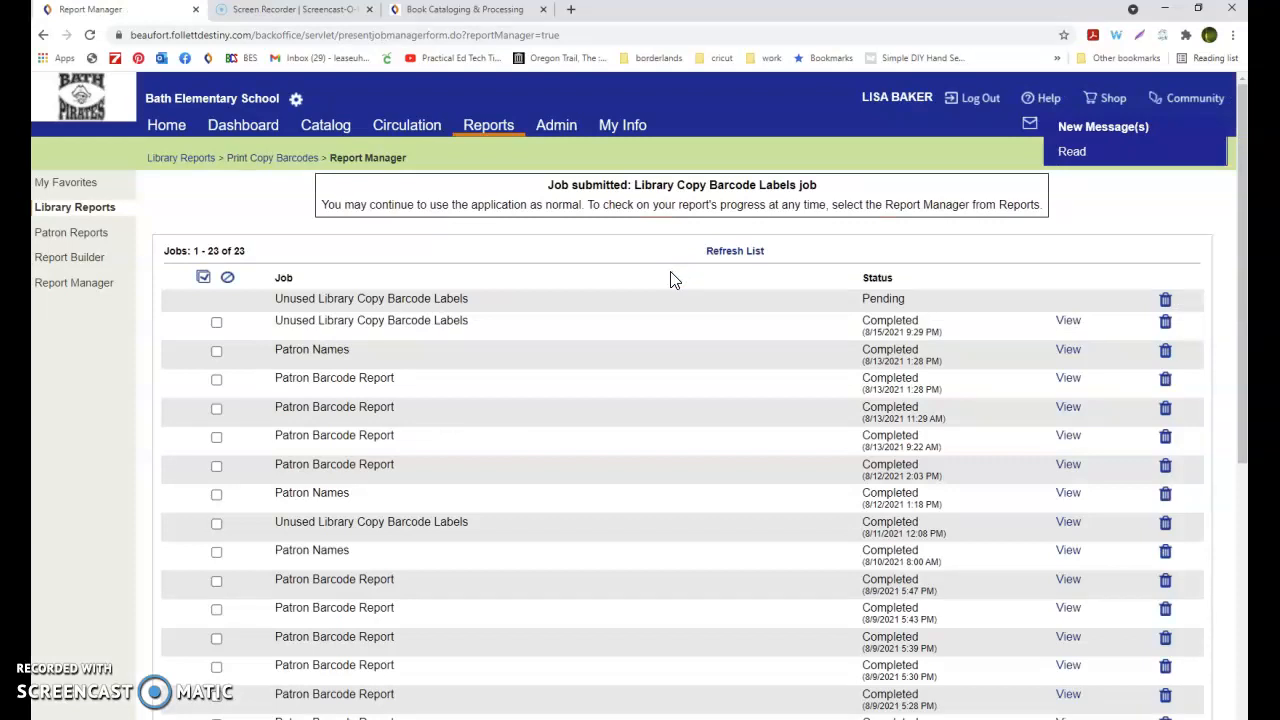
{"action": "left_click", "coordinate": [737, 251]}
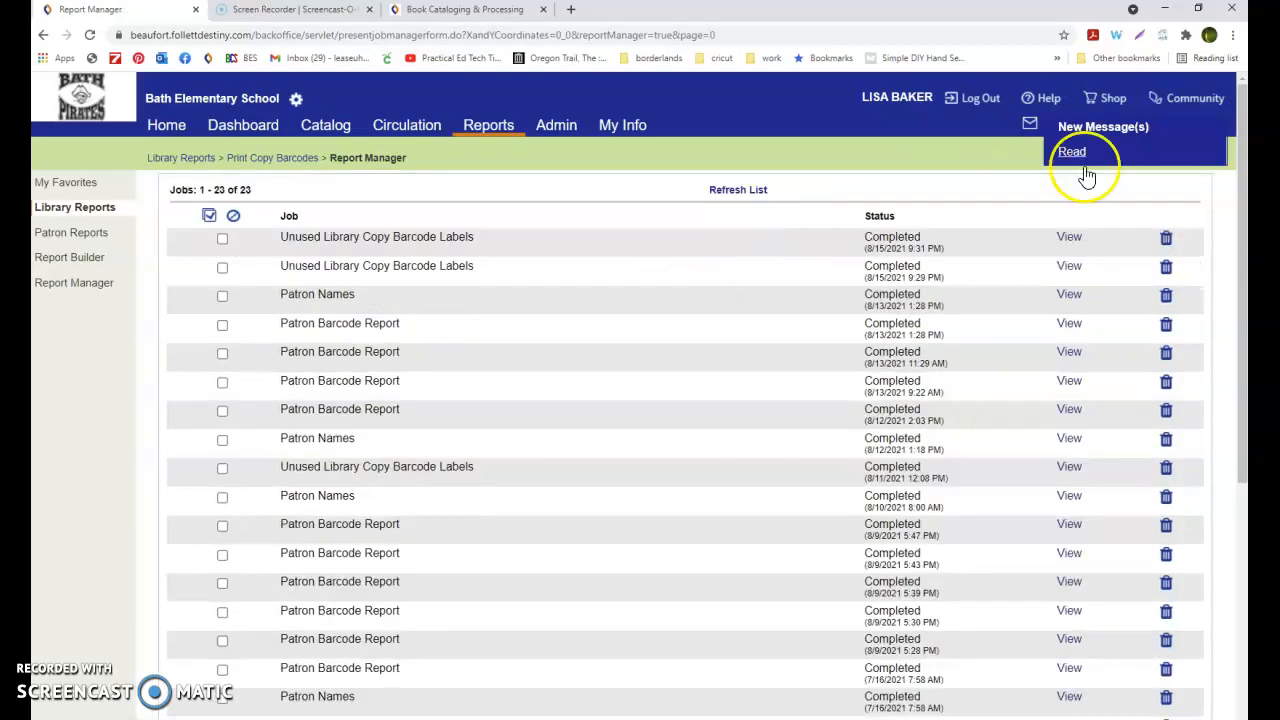
Open the newest unused library copy barcode labels job and review the generated labels
{"action": "left_click", "coordinate": [1068, 236]}
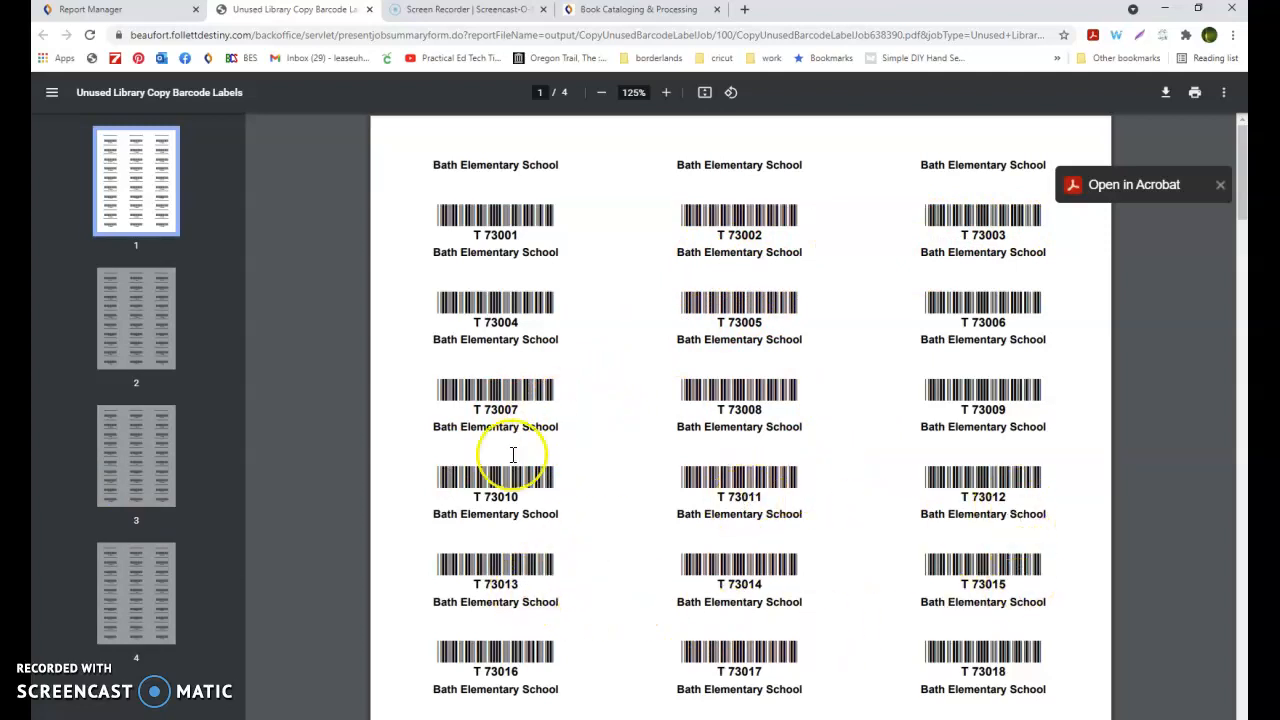
{"action": "scroll", "coordinate": [603, 447], "scroll_direction": "down", "scroll_amount": 3}
{"action": "scroll", "coordinate": [603, 447], "scroll_direction": "down", "scroll_amount": 3}
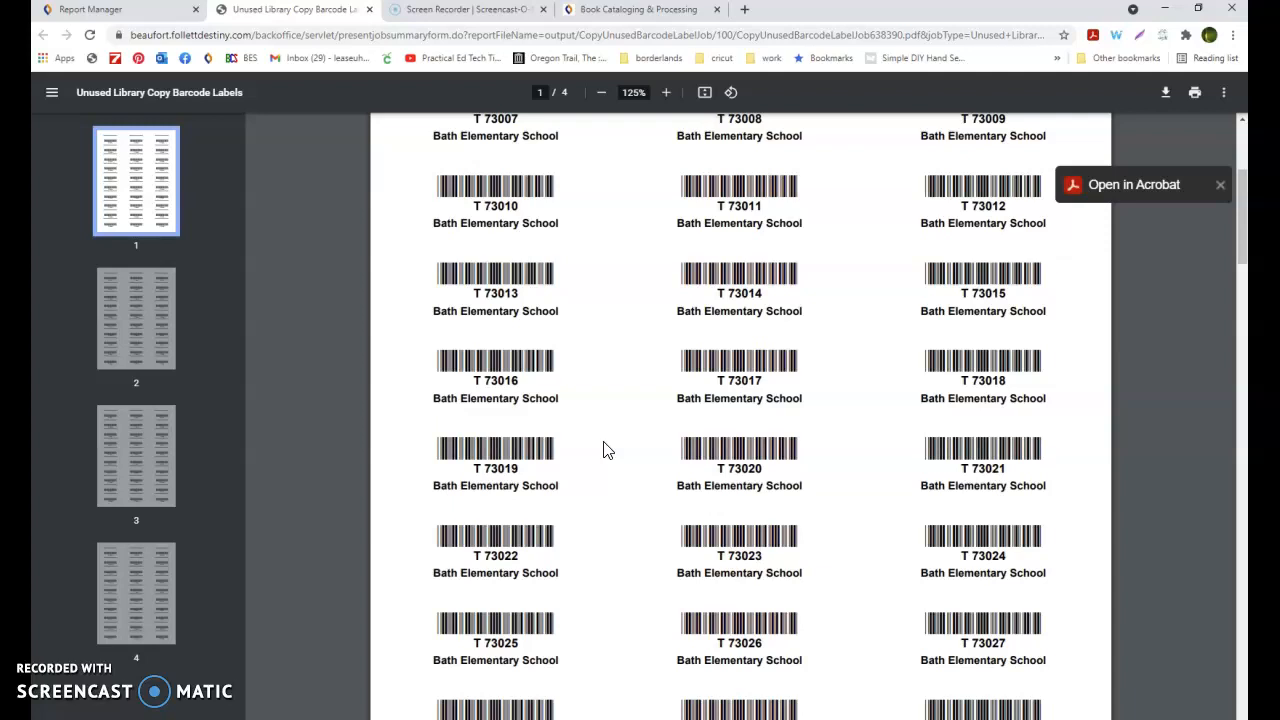
{"action": "left_click", "coordinate": [113, 12]}
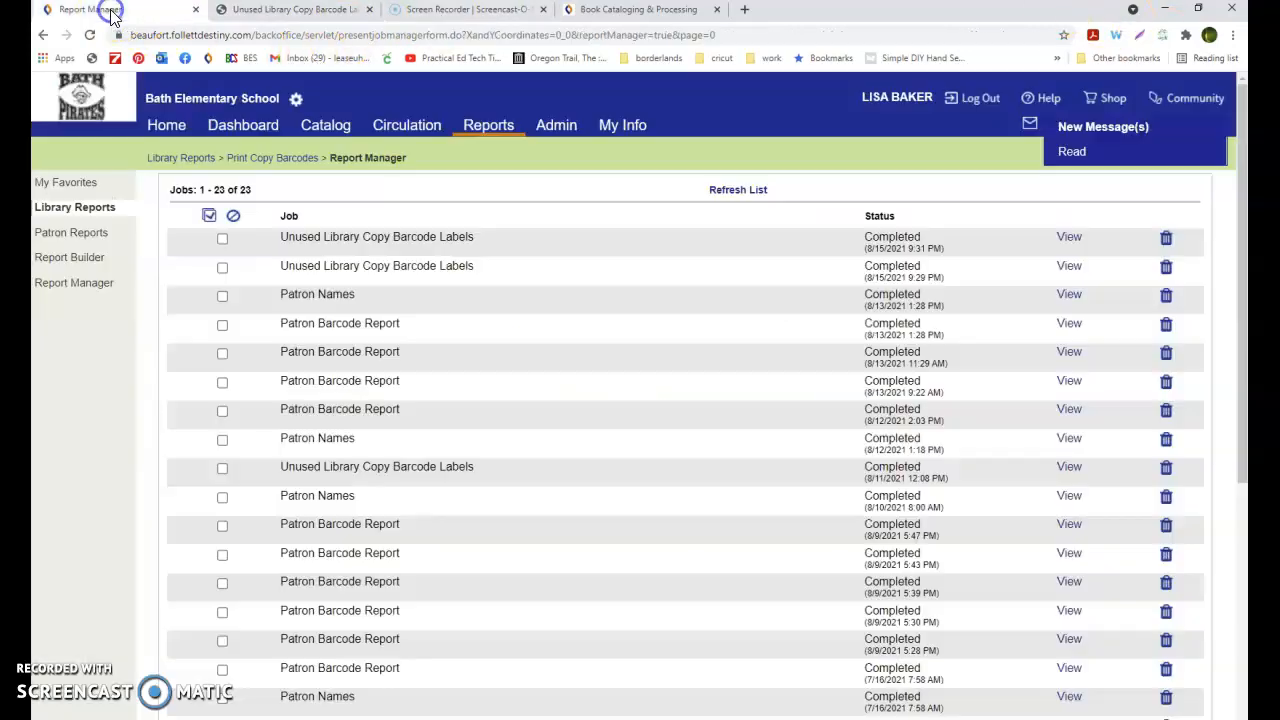
Search the library catalog for hatchet and open the Hatchet title's details
{"action": "left_click", "coordinate": [328, 126]}
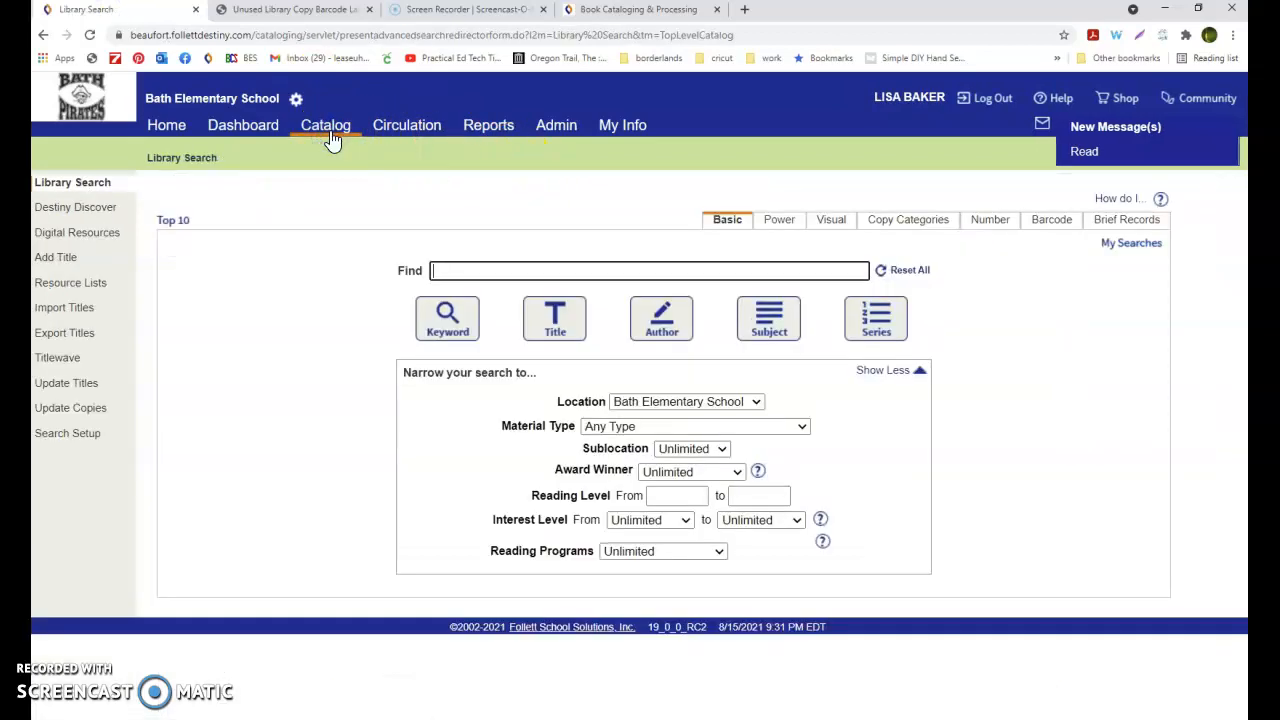
{"action": "left_click", "coordinate": [71, 259]}
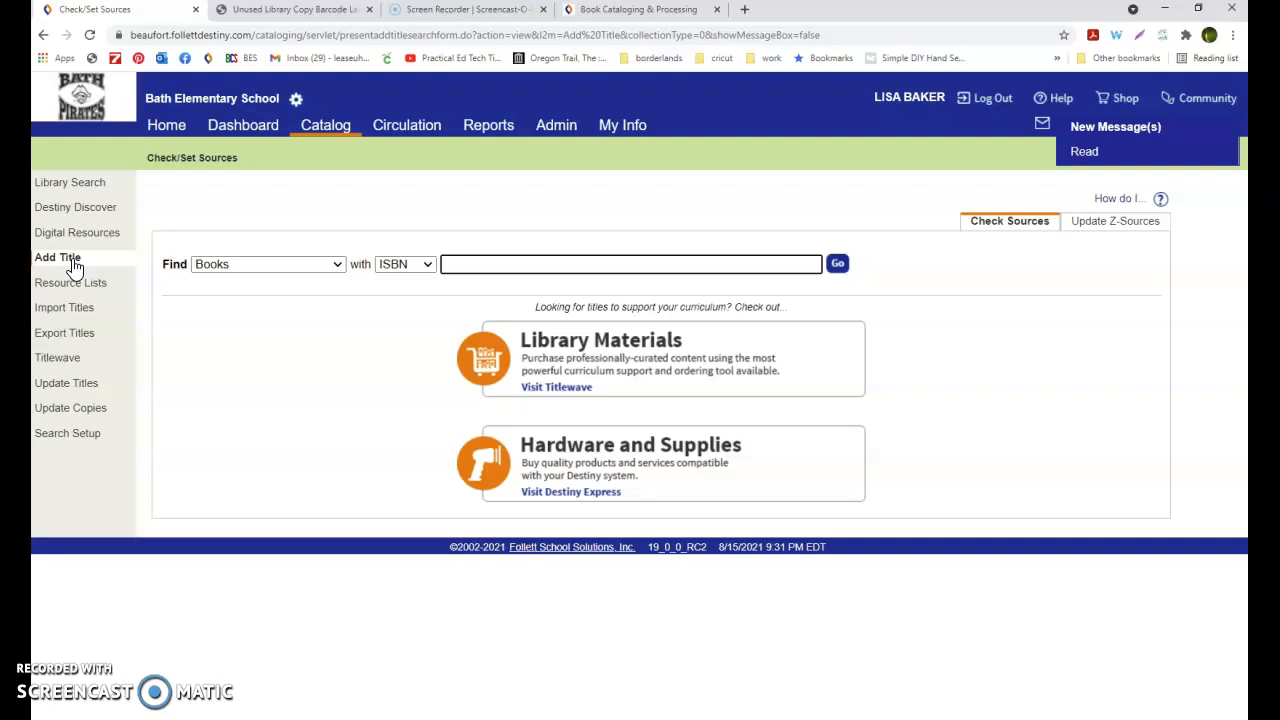
{"action": "left_click", "coordinate": [324, 129]}
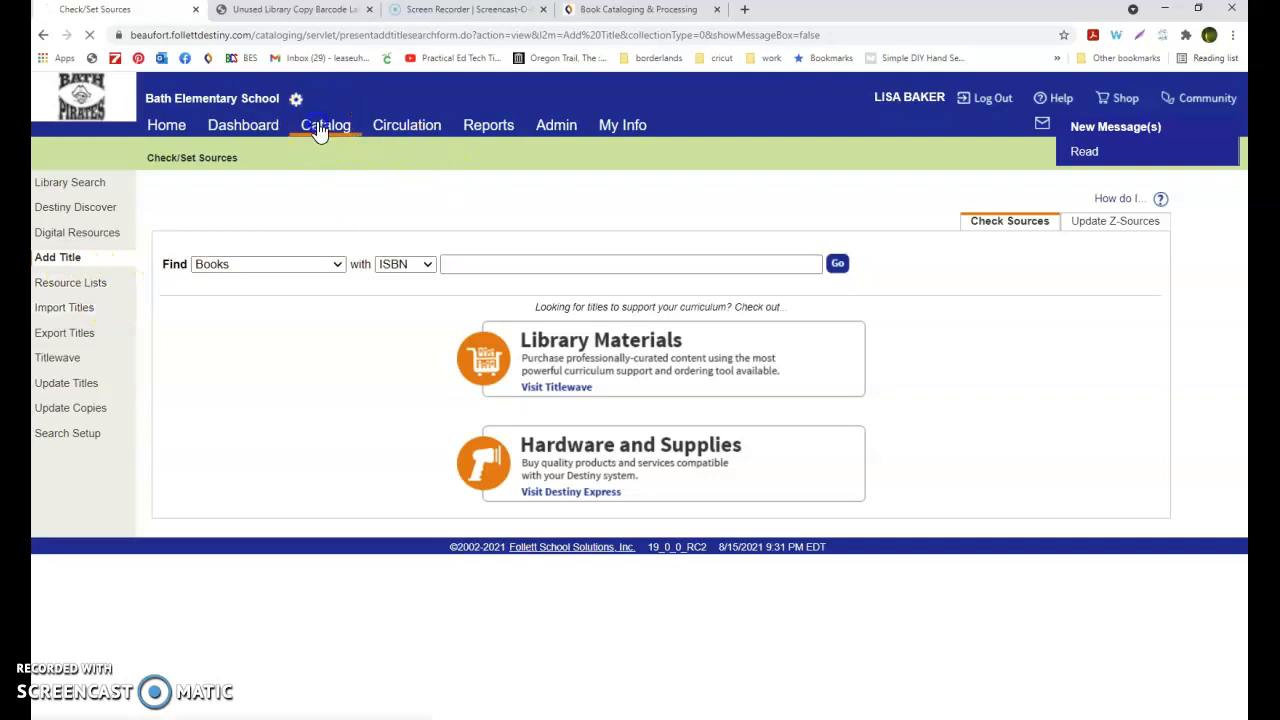
{"action": "left_click", "coordinate": [70, 184]}
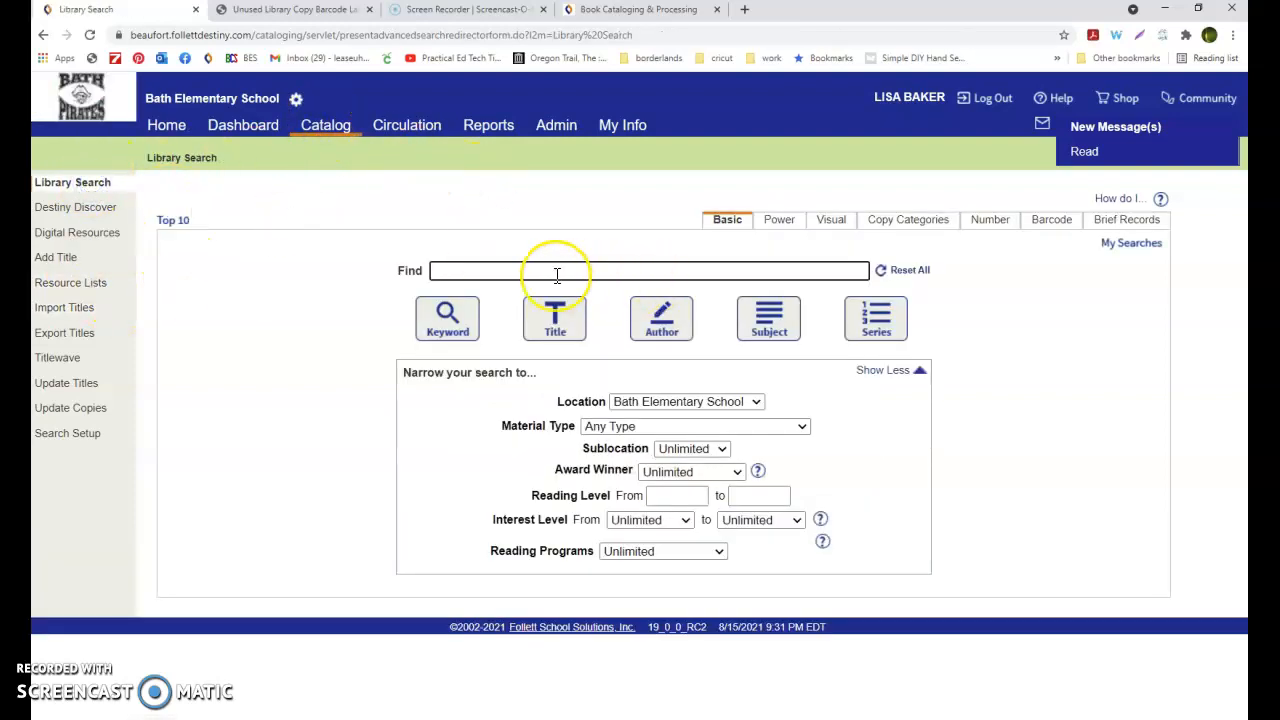
{"action": "type", "text": "hatchet"}
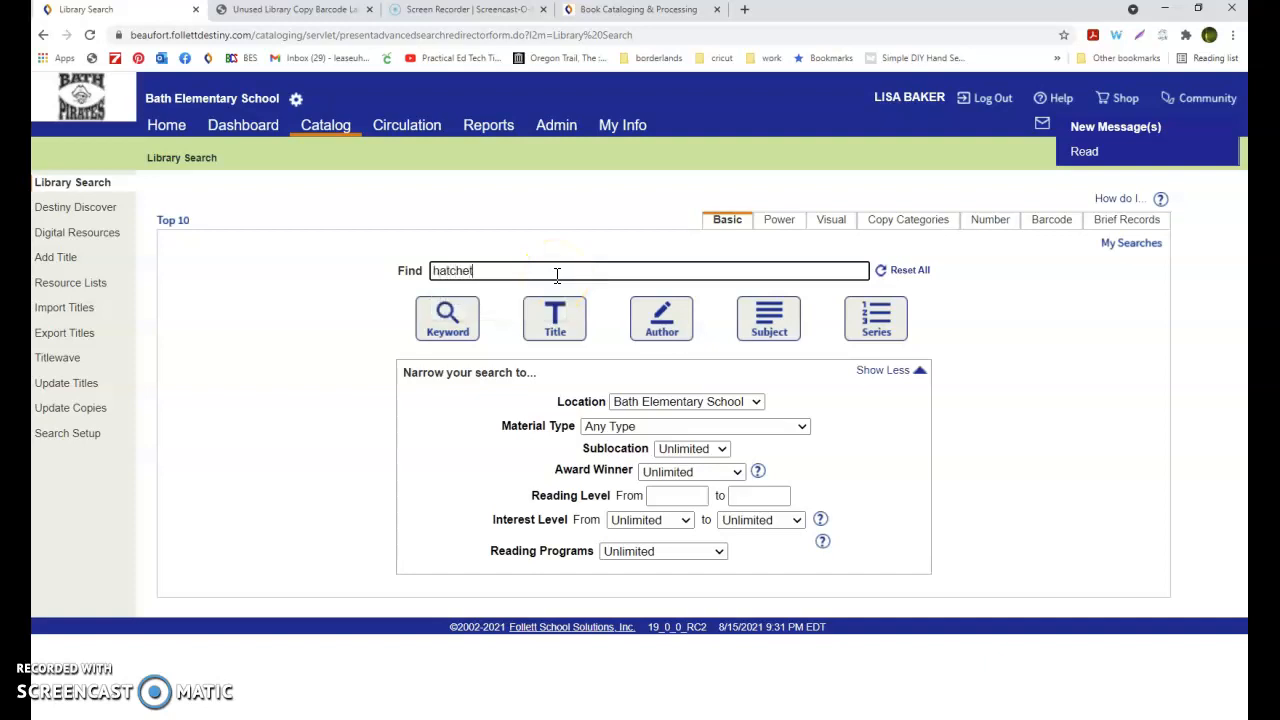
{"action": "key", "text": "Return"}
{"action": "left_click", "coordinate": [1158, 285]}
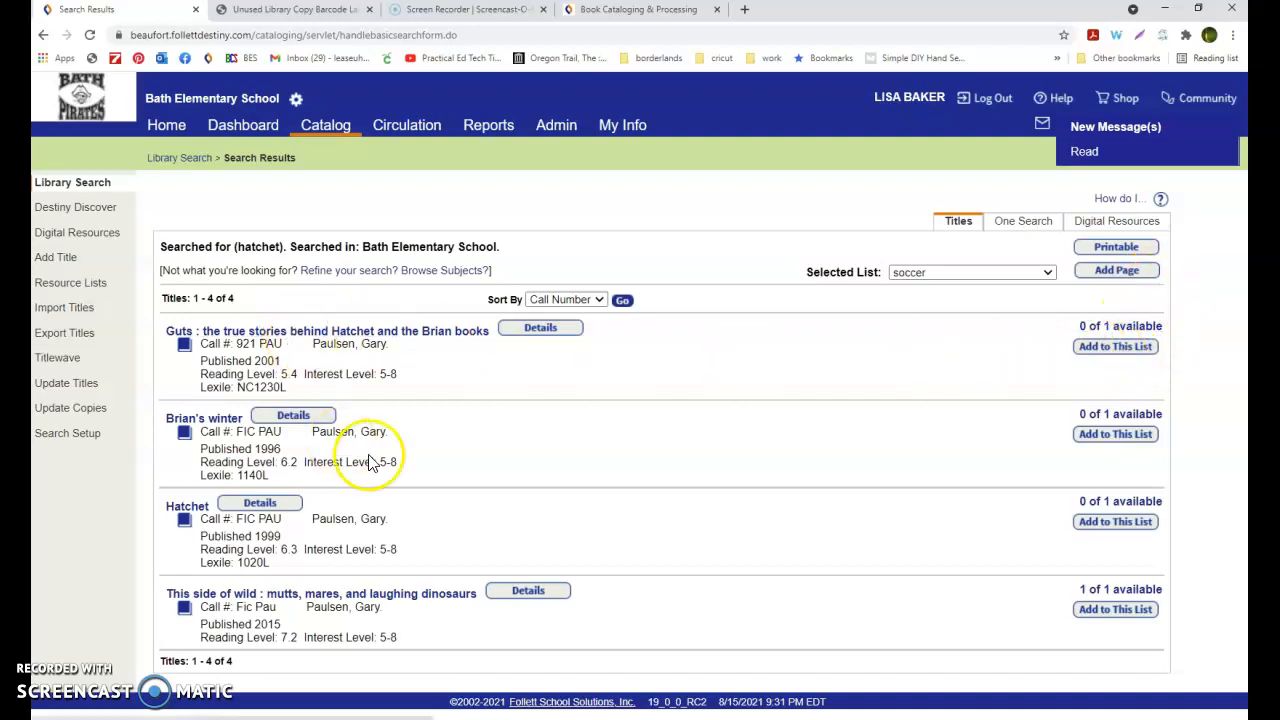
{"action": "left_click", "coordinate": [186, 506]}
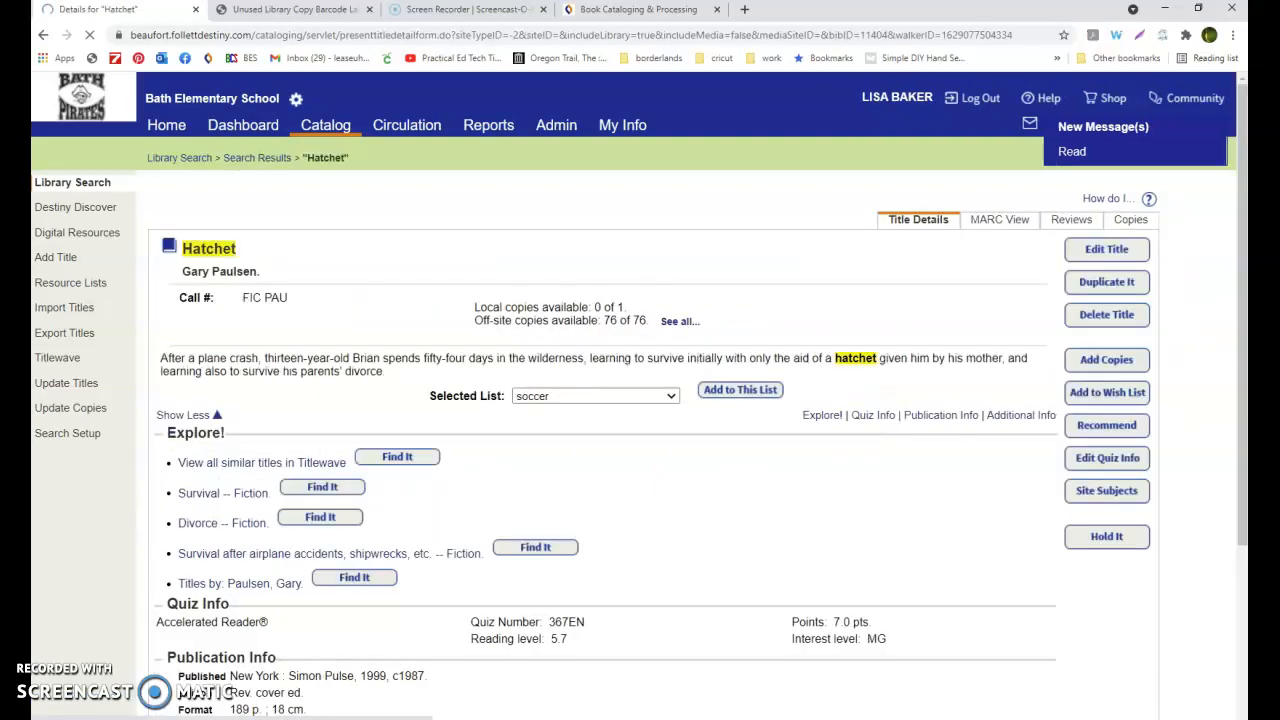
Open Add Copies for Hatchet and set the number of copies to 50 without saving
{"action": "left_click", "coordinate": [1097, 365]}
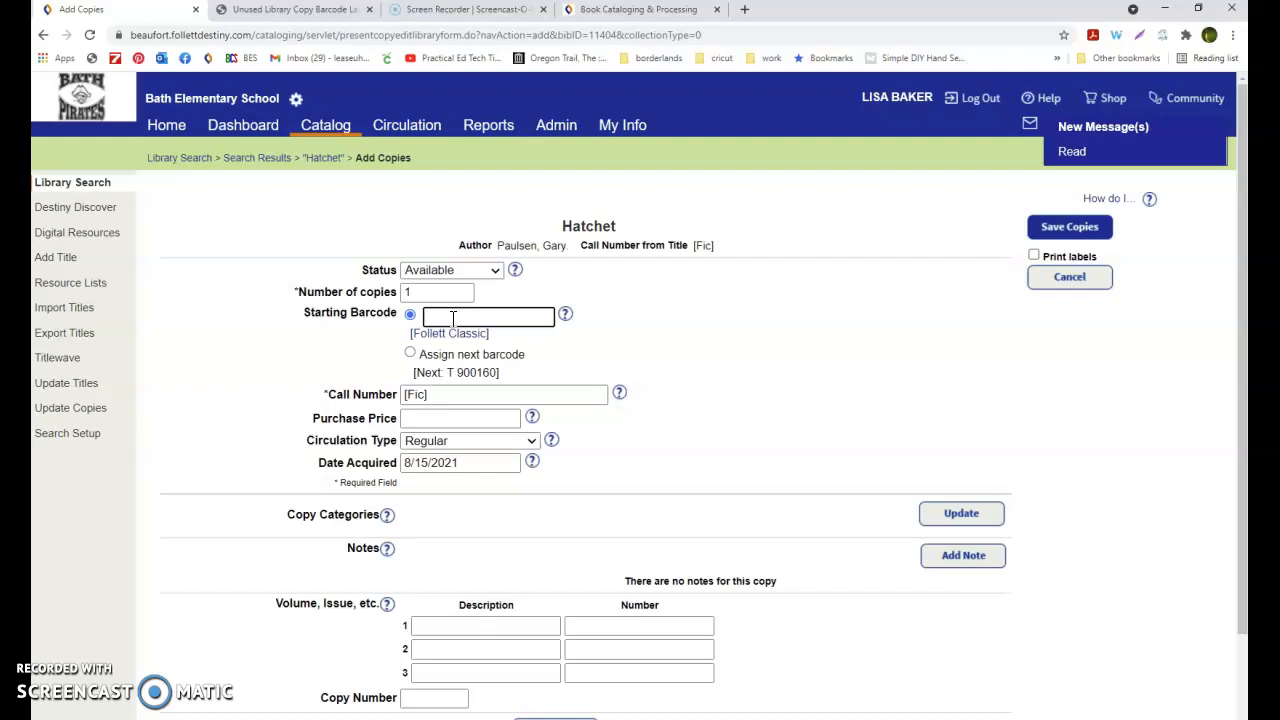
{"action": "double_click", "coordinate": [433, 291]}
{"action": "type", "text": "50"}
{"action": "left_click", "coordinate": [474, 316]}
{"action": "left_click", "coordinate": [487, 395]}
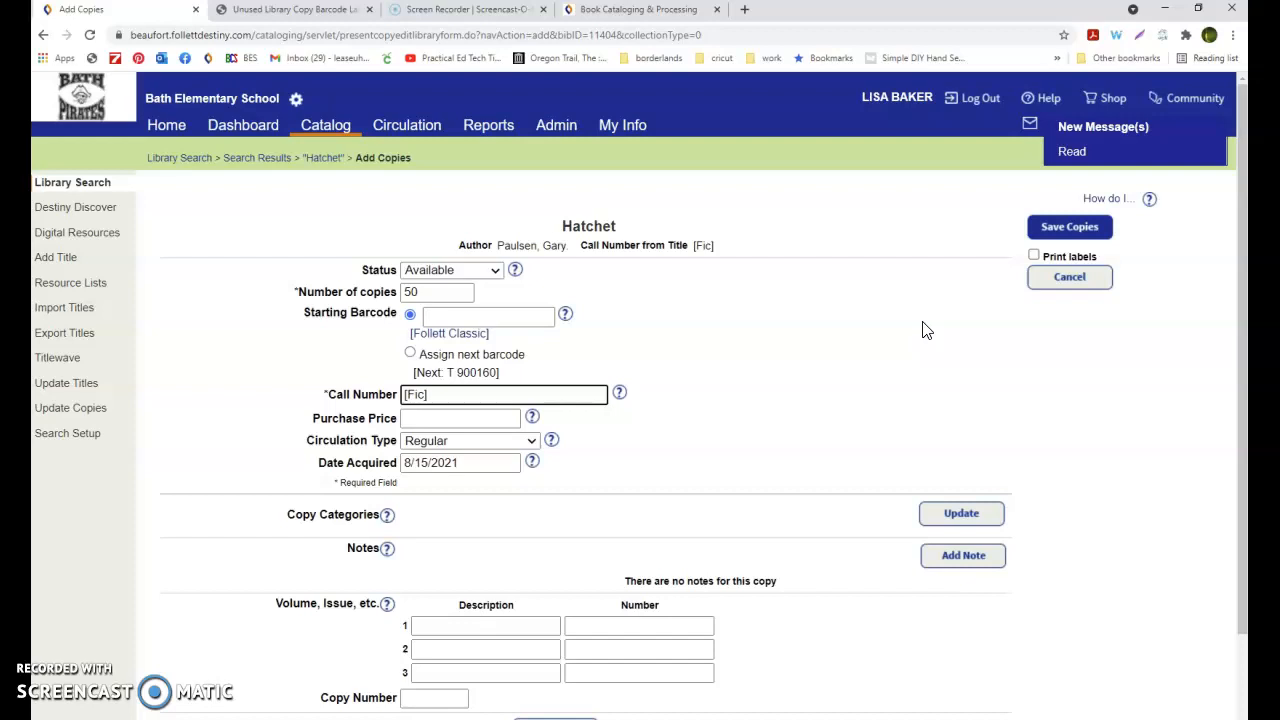
{"action": "left_click", "coordinate": [1085, 281]}
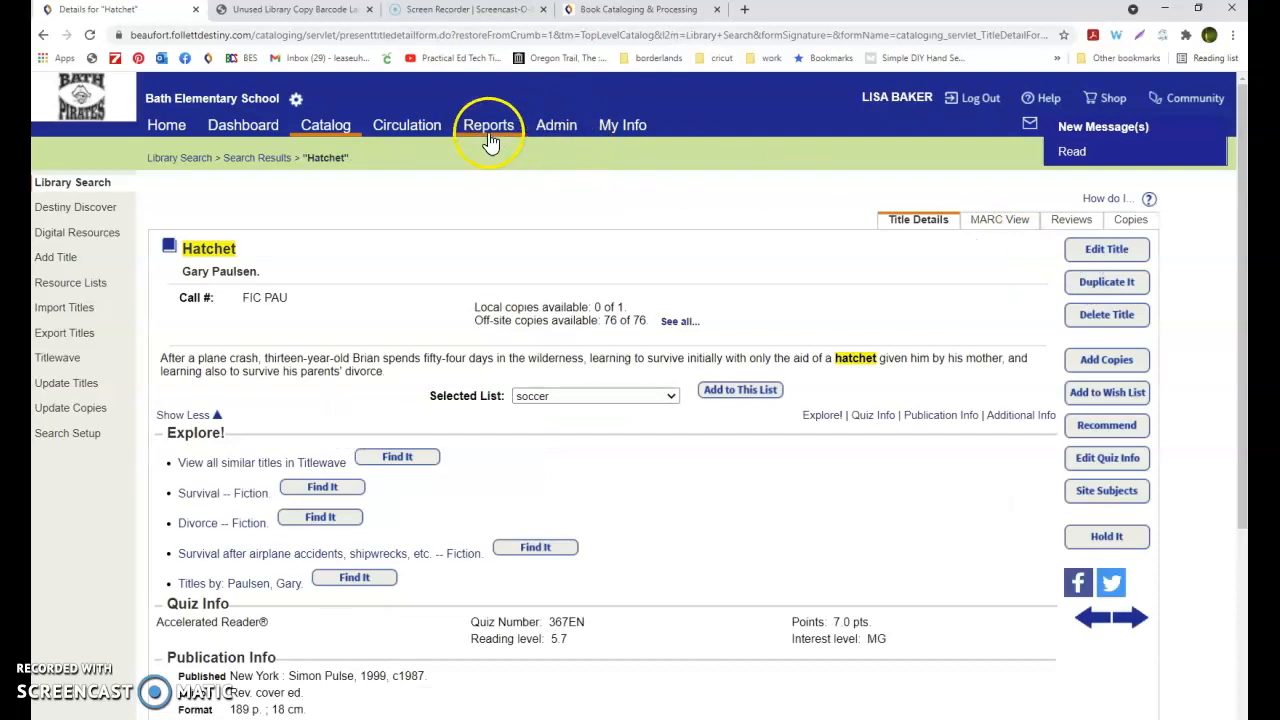
Reopen the unused barcode labels job from Report Manager and scroll through the labels
{"action": "left_click", "coordinate": [493, 137]}
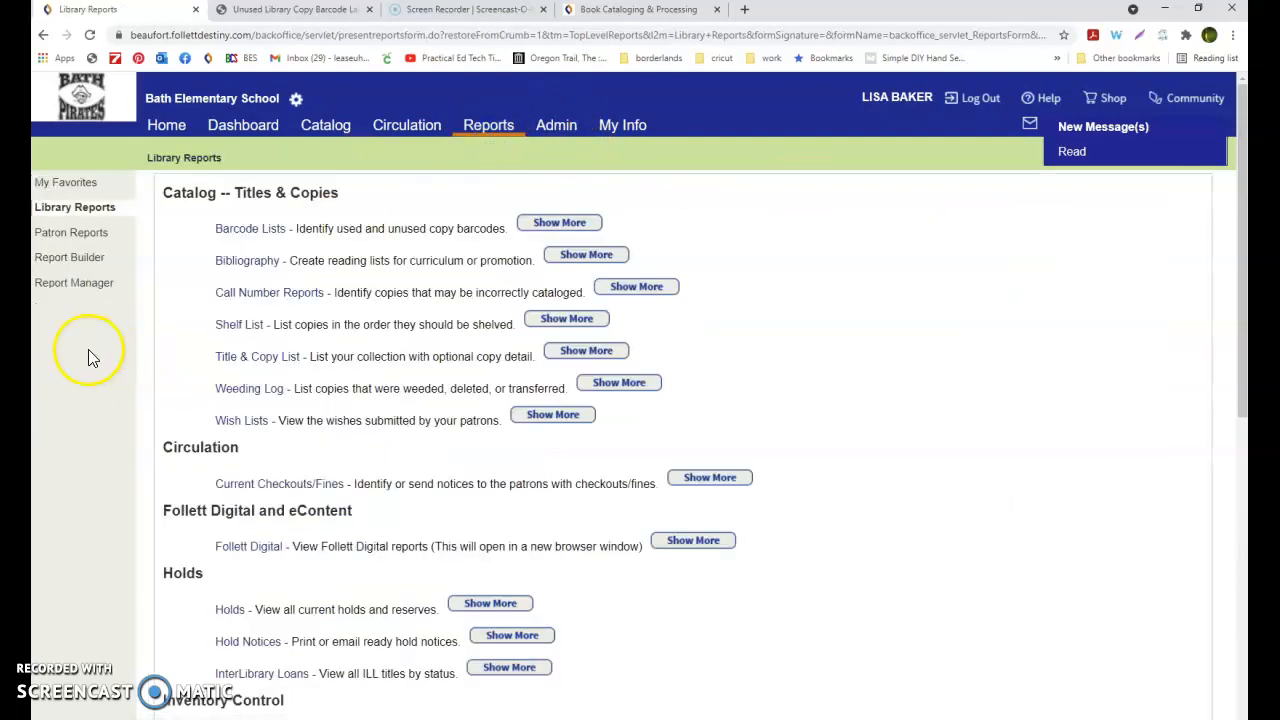
{"action": "left_click", "coordinate": [100, 284]}
{"action": "left_click", "coordinate": [1066, 240]}
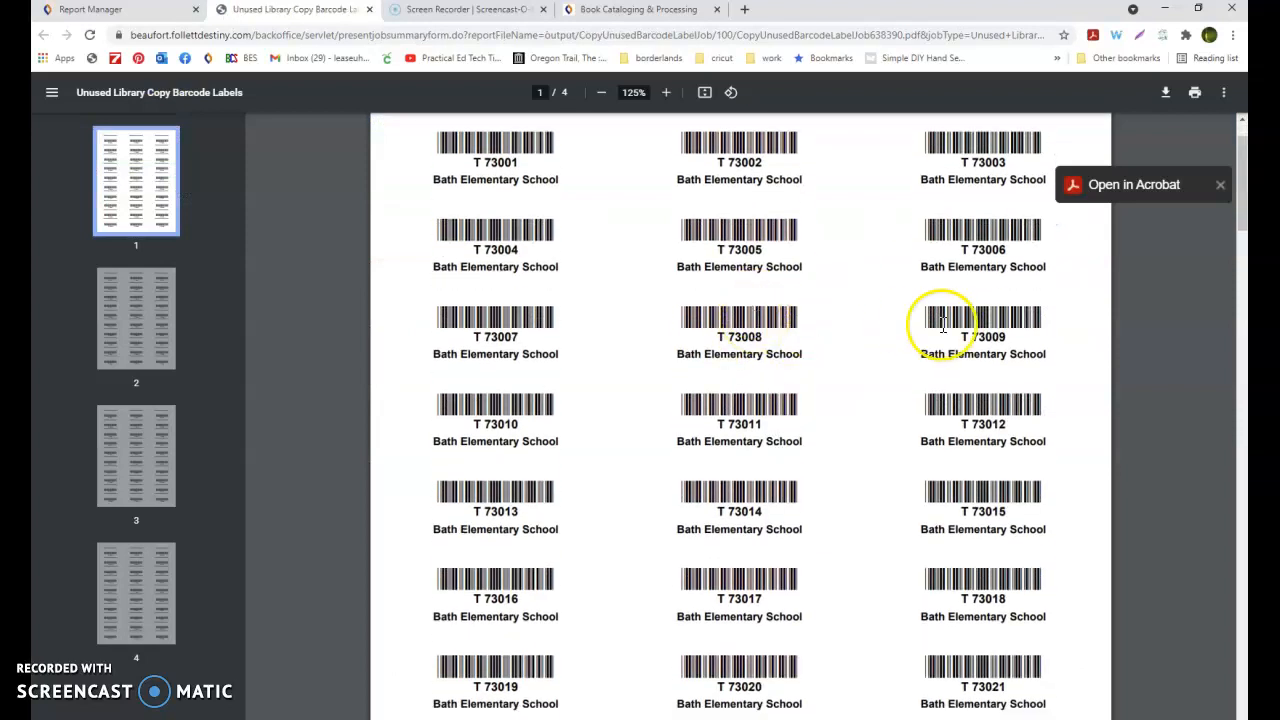
{"action": "scroll", "coordinate": [924, 455], "scroll_direction": "down", "scroll_amount": 1}
{"action": "scroll", "coordinate": [924, 455], "scroll_direction": "down", "scroll_amount": 5}
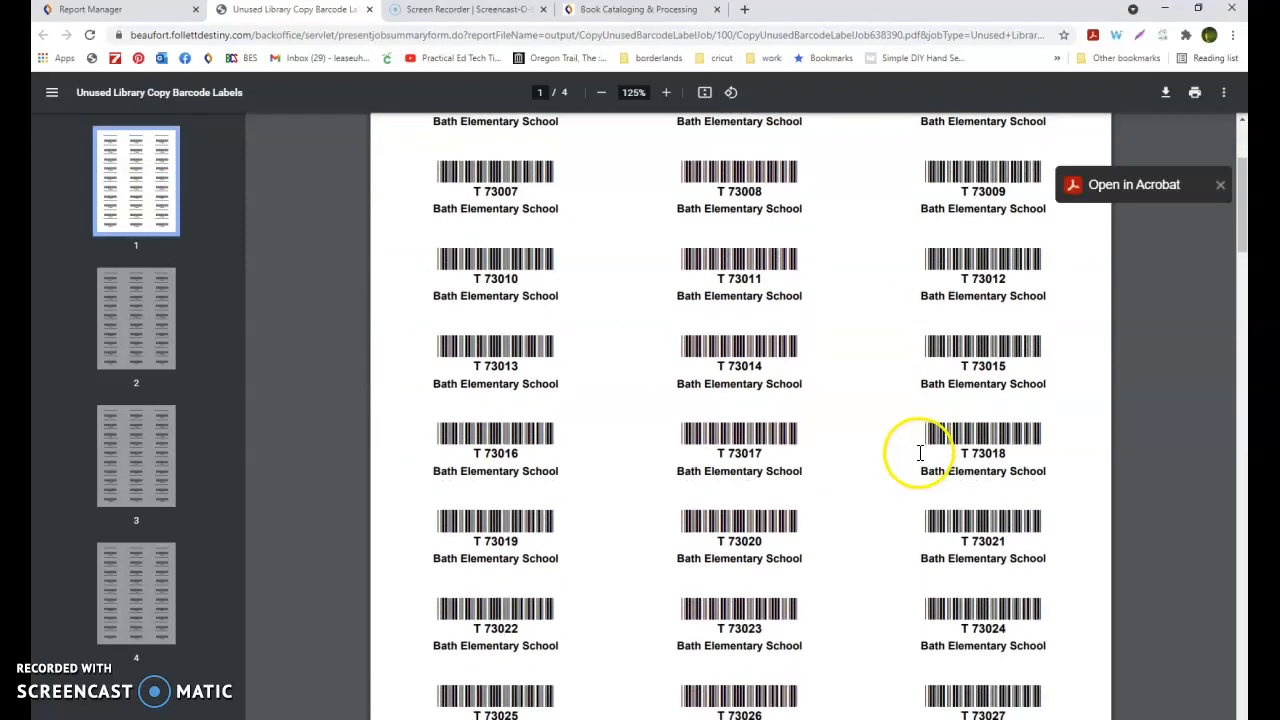
{"action": "scroll", "coordinate": [897, 449], "scroll_direction": "down", "scroll_amount": 2}
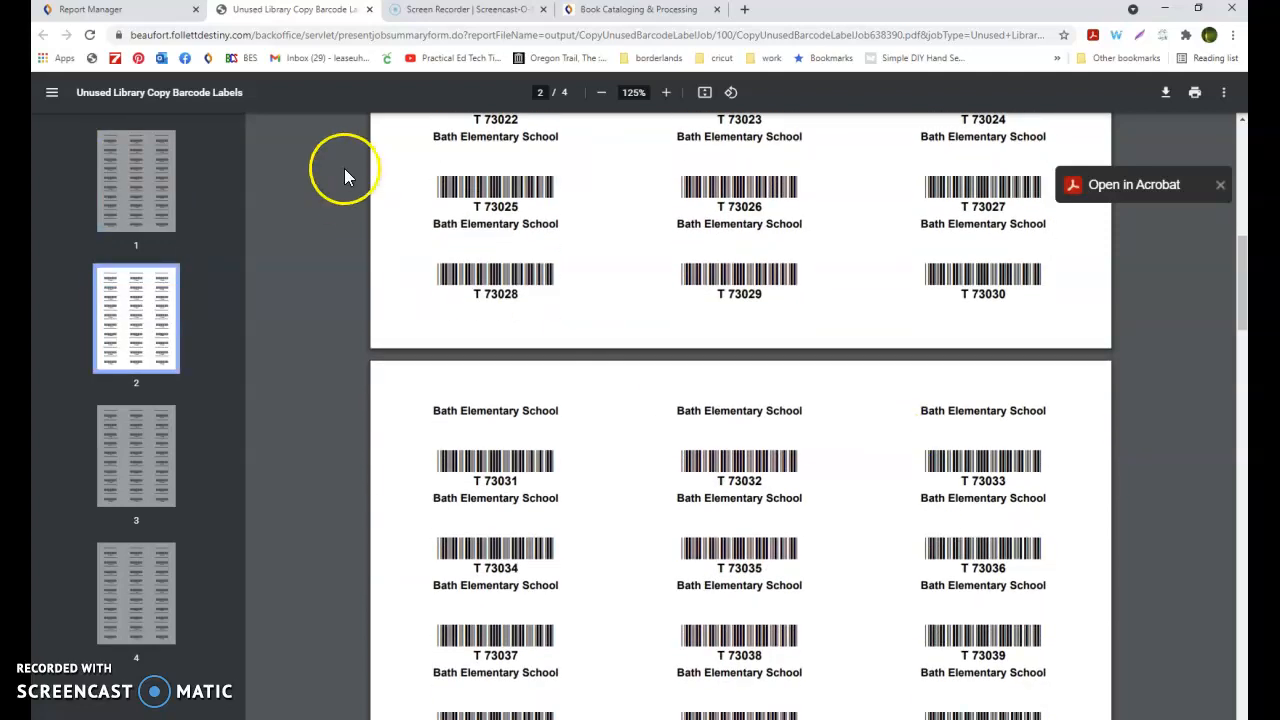
Return to the Destiny tab and open the Circulation Check Out page
{"action": "left_click", "coordinate": [369, 9]}
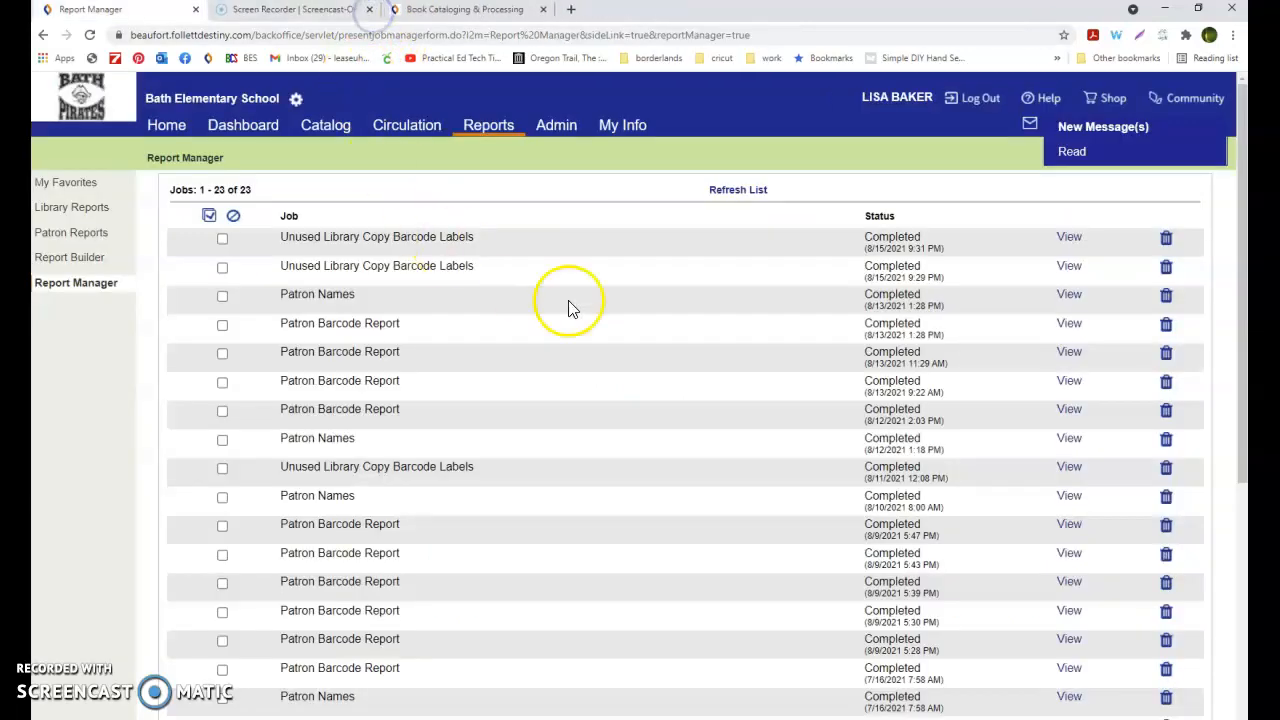
{"action": "left_click", "coordinate": [498, 134]}
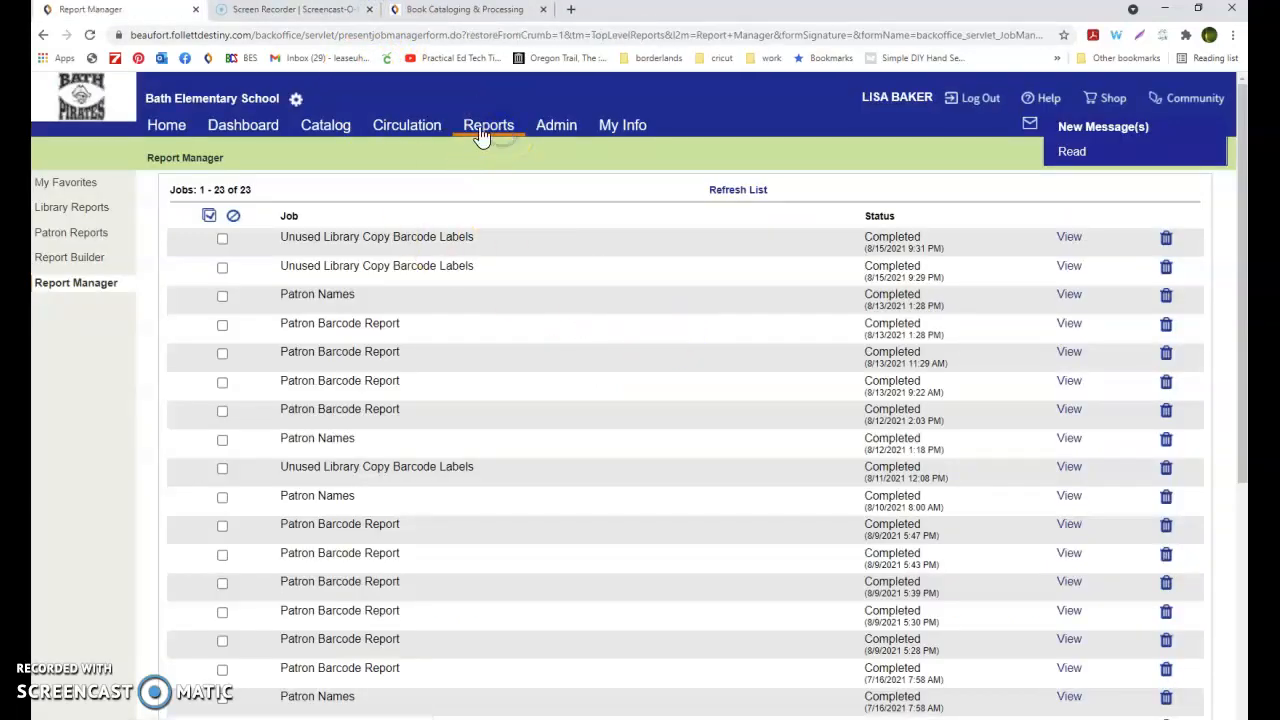
{"action": "left_click", "coordinate": [396, 134]}
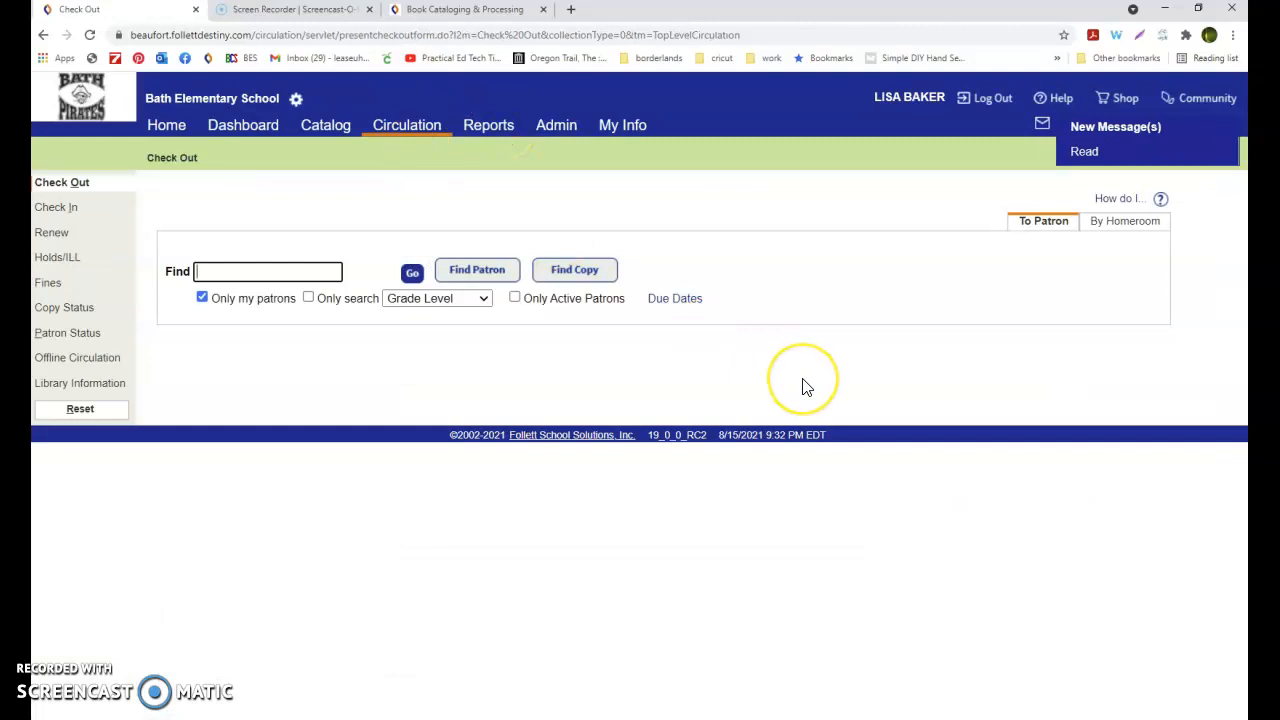